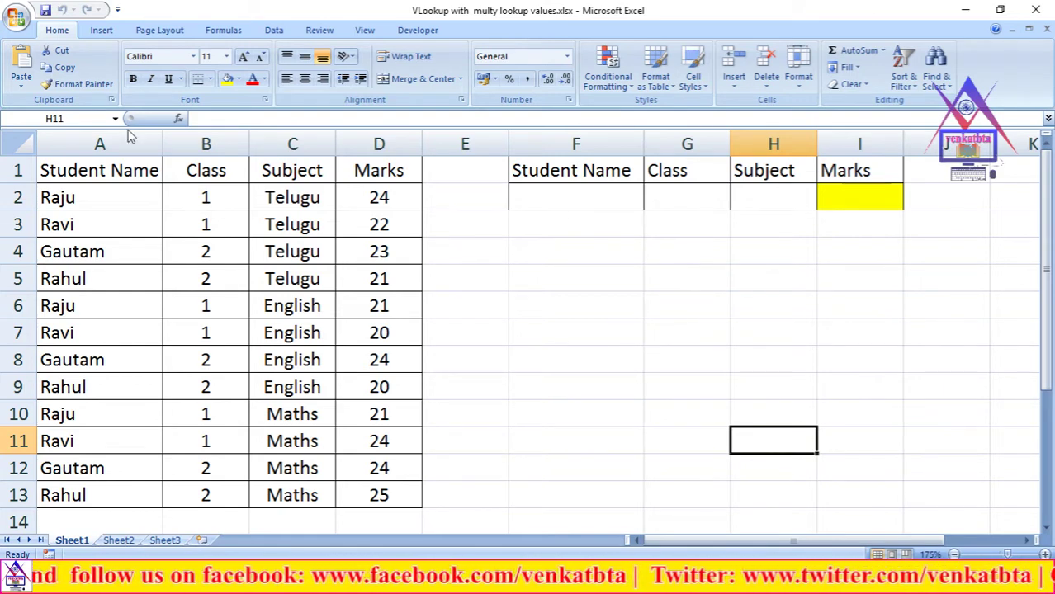
Step: Examine the source table in A1:D13 and its Student Name, Class, Subject and Marks columns
click(120, 171)
drag(121, 170, 357, 494)
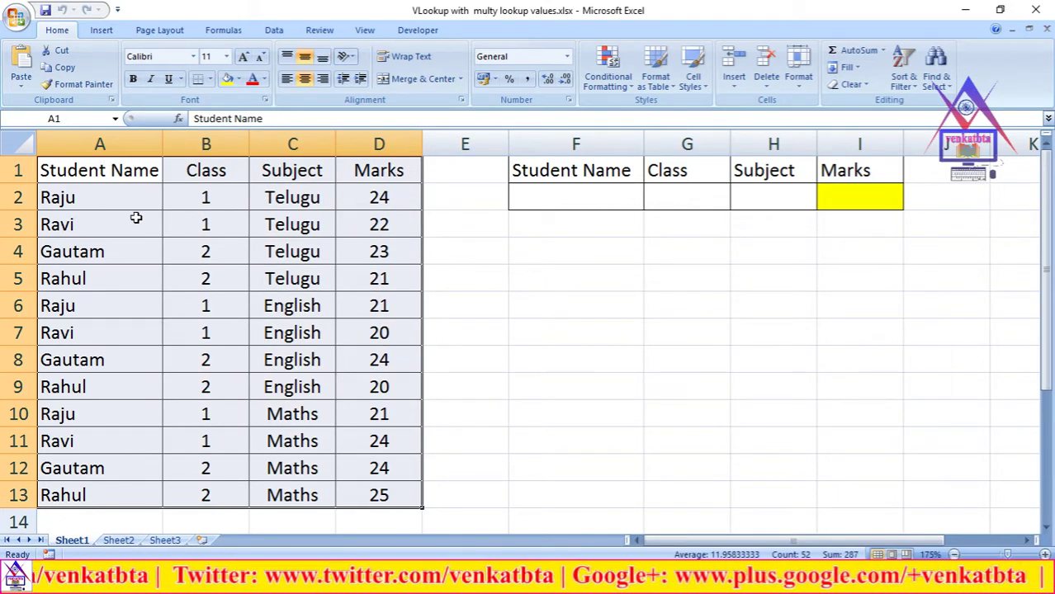
click(124, 202)
click(132, 171)
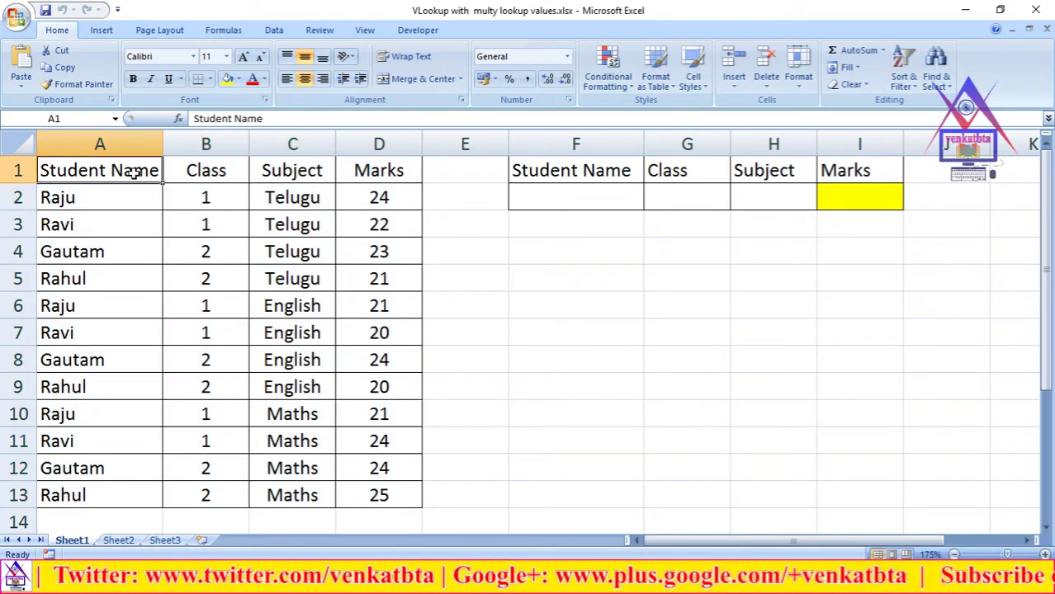
click(221, 172)
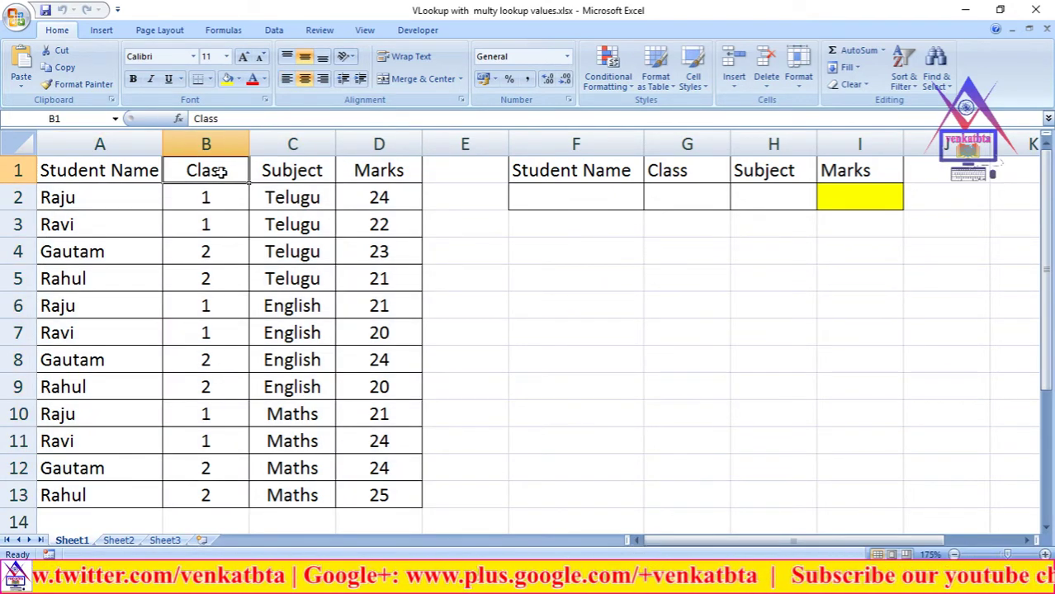
click(293, 170)
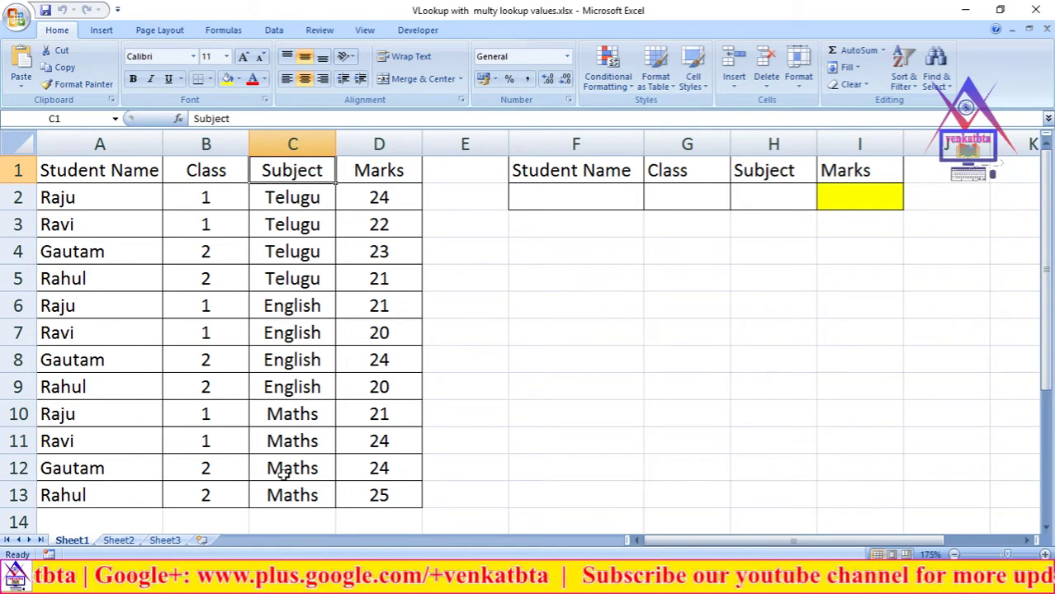
click(395, 173)
click(469, 285)
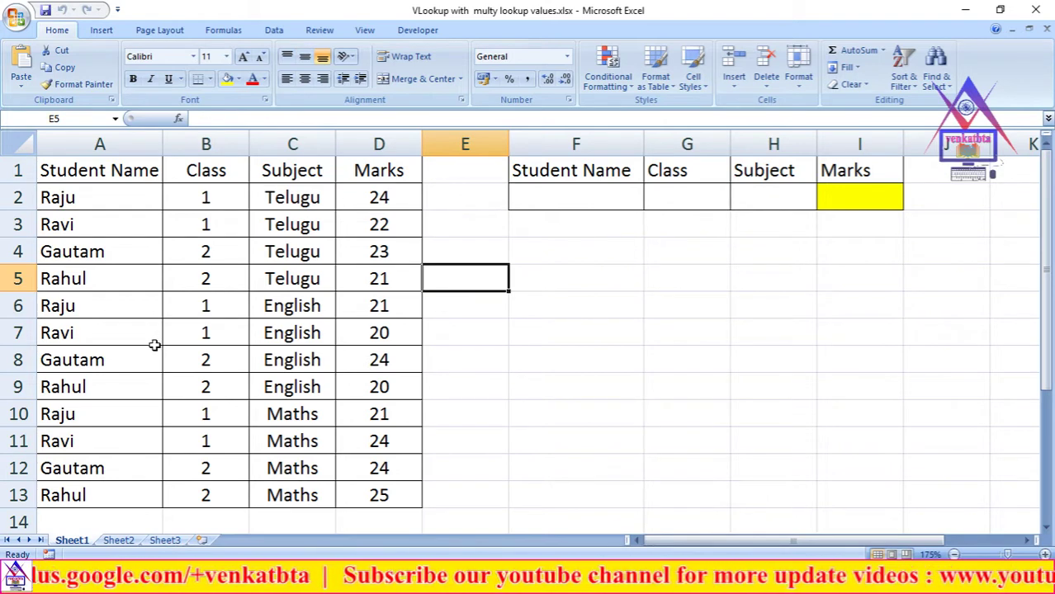
Step: Examine the lookup table's Student Name, Class and Subject input cells F2:H2 and the yellow Marks cell I2
click(853, 198)
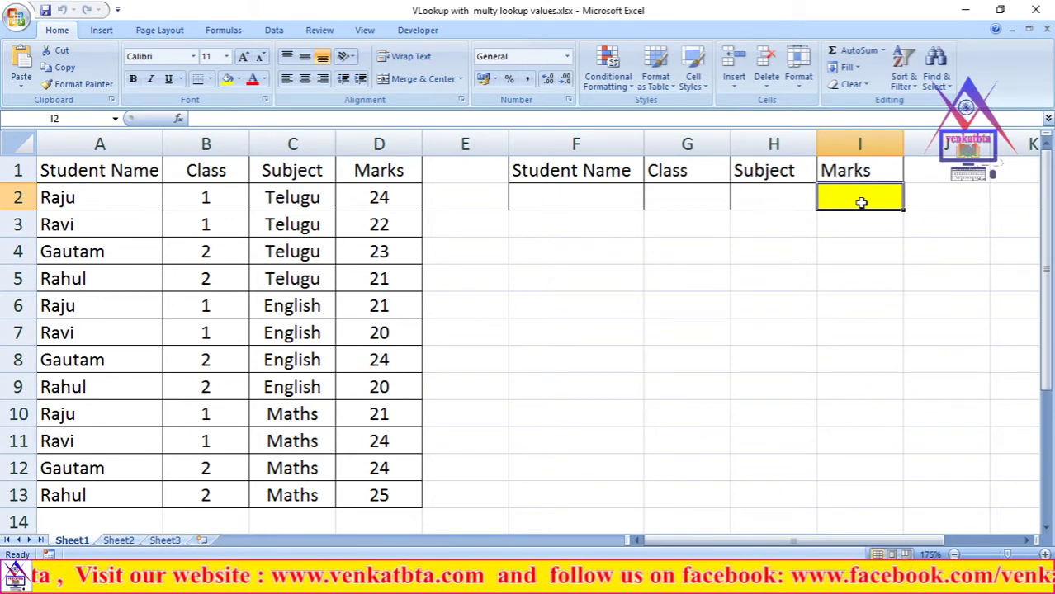
click(568, 199)
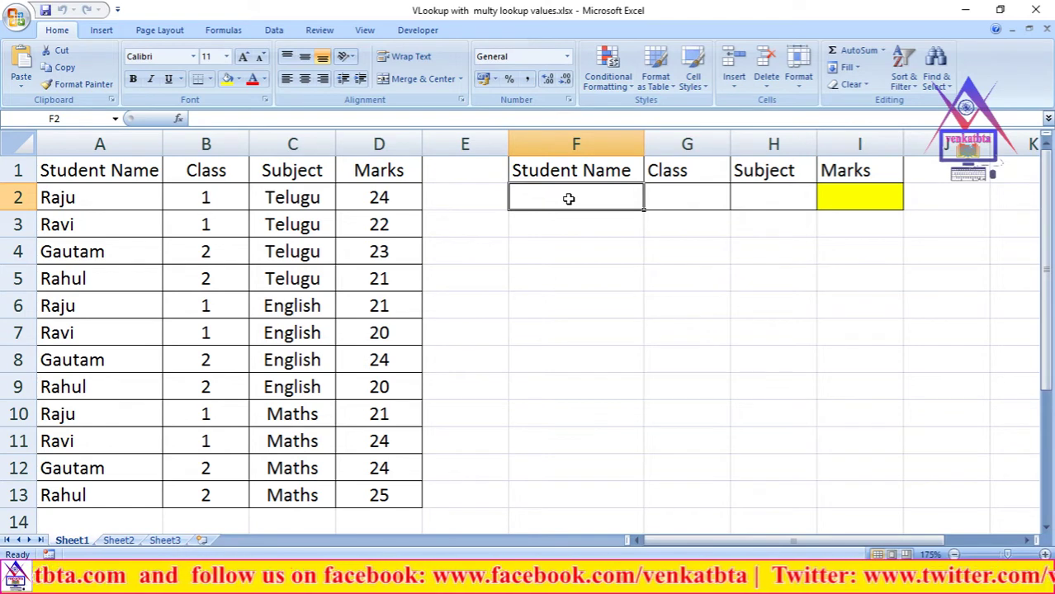
click(698, 197)
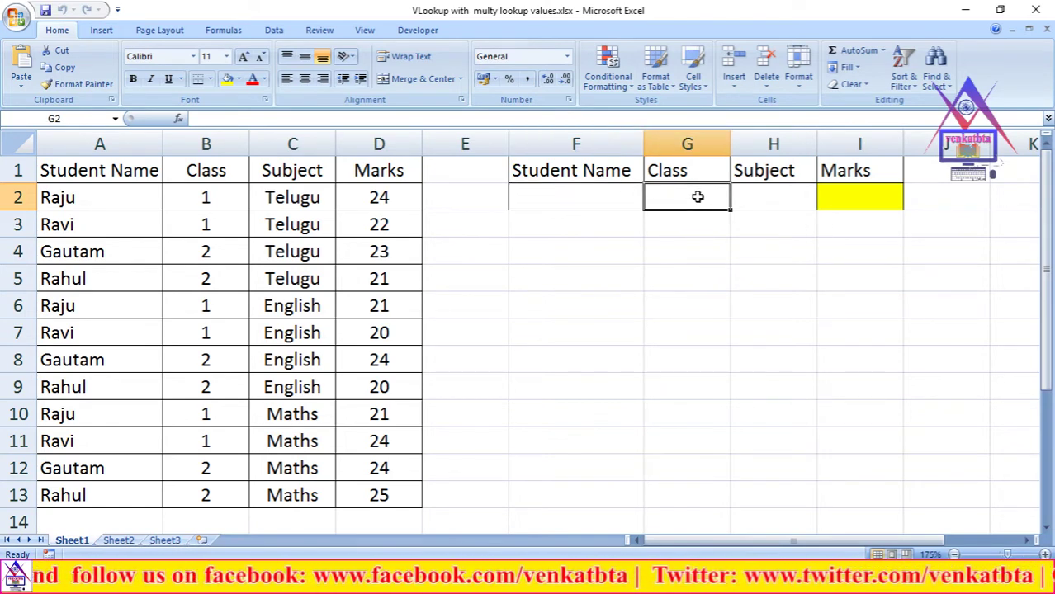
click(778, 198)
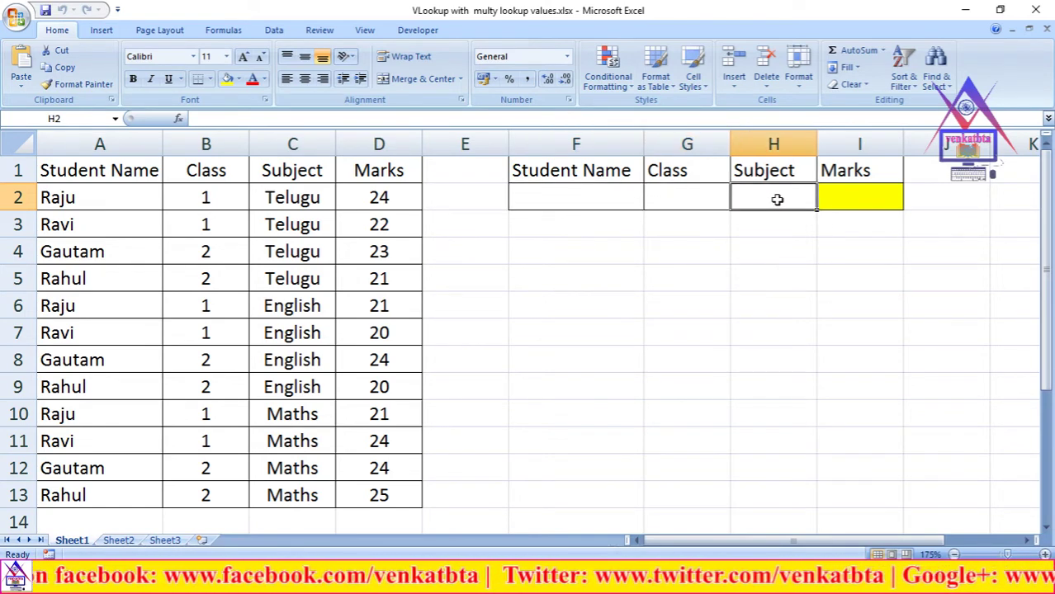
click(869, 200)
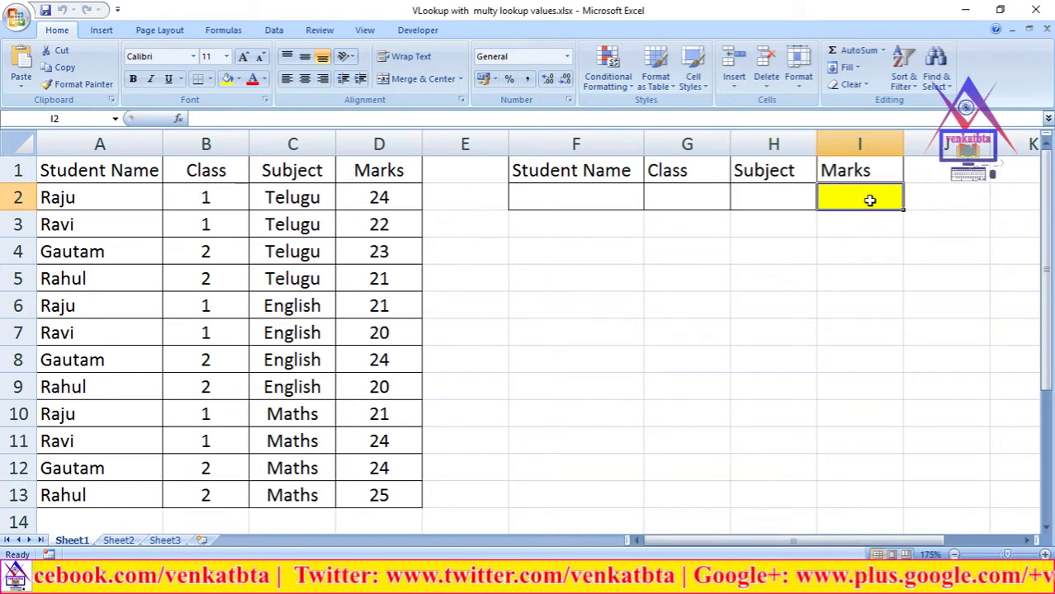
drag(768, 195, 619, 200)
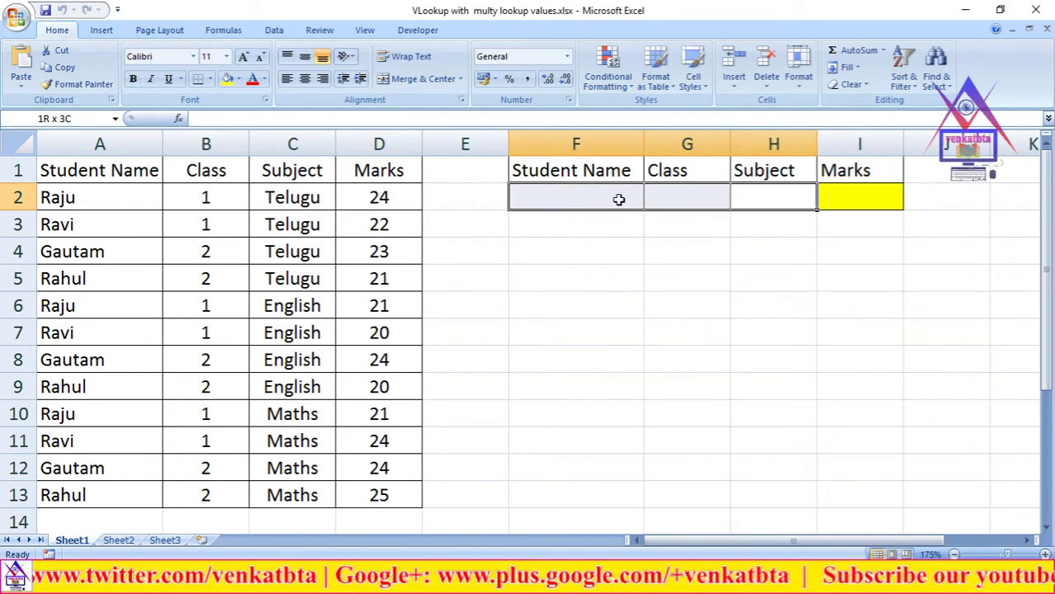
click(672, 318)
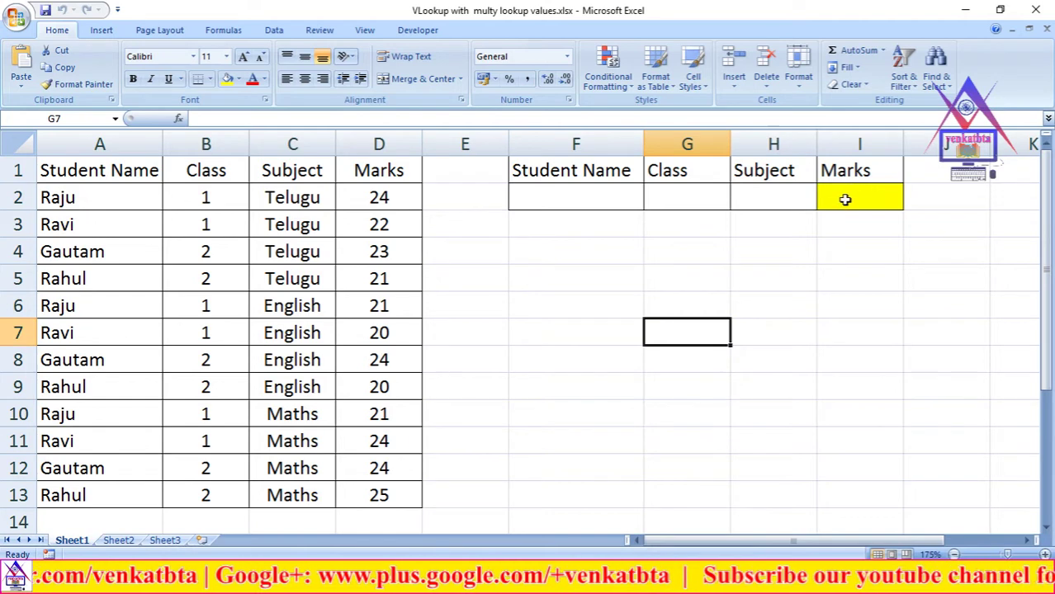
Step: Start a VLOOKUP formula in the yellow Marks cell I2
click(845, 199)
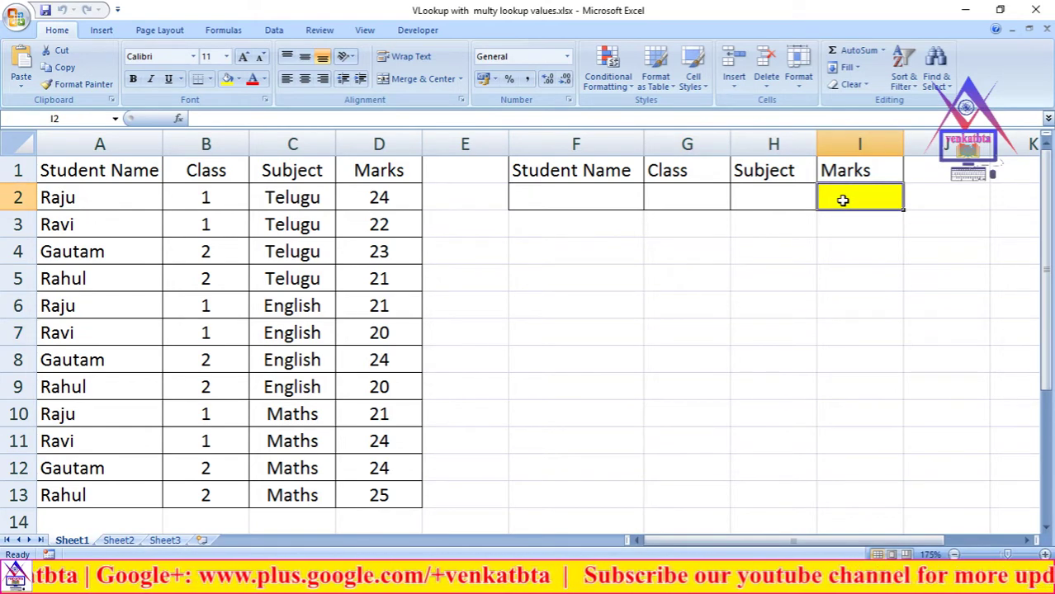
click(238, 120)
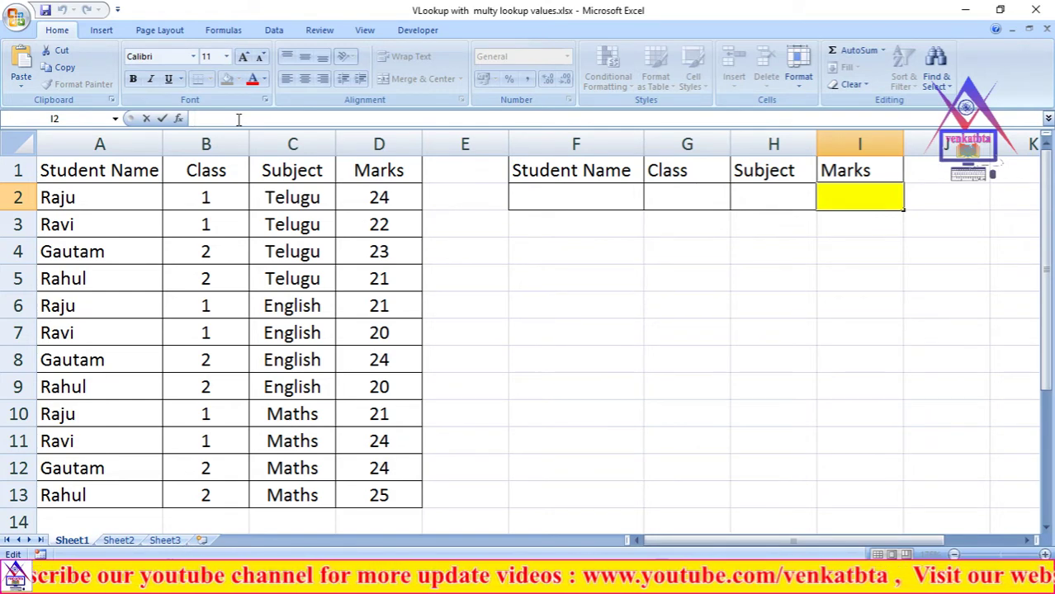
text(=)
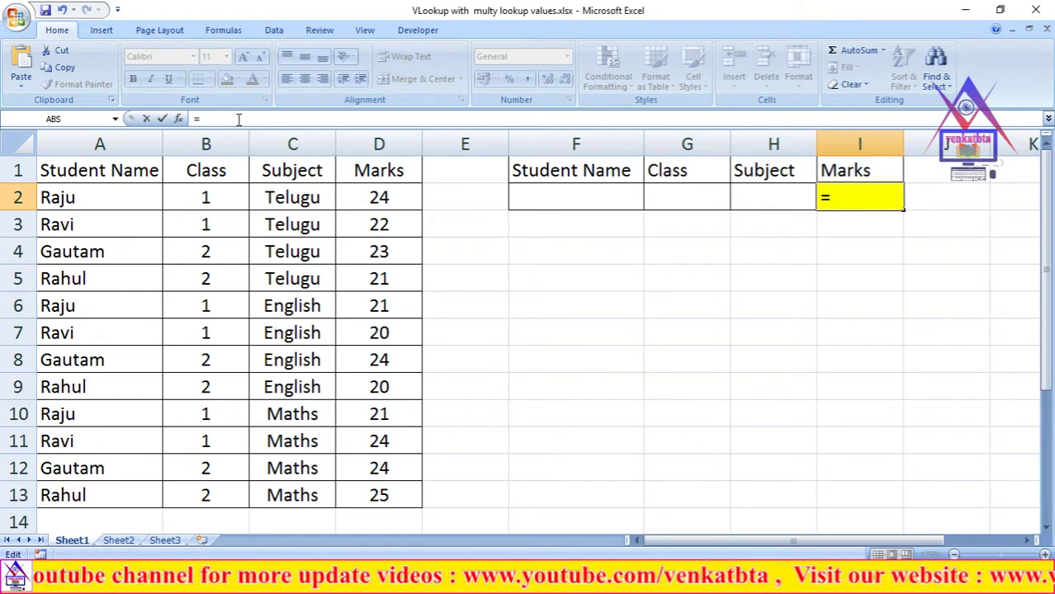
text(VL)
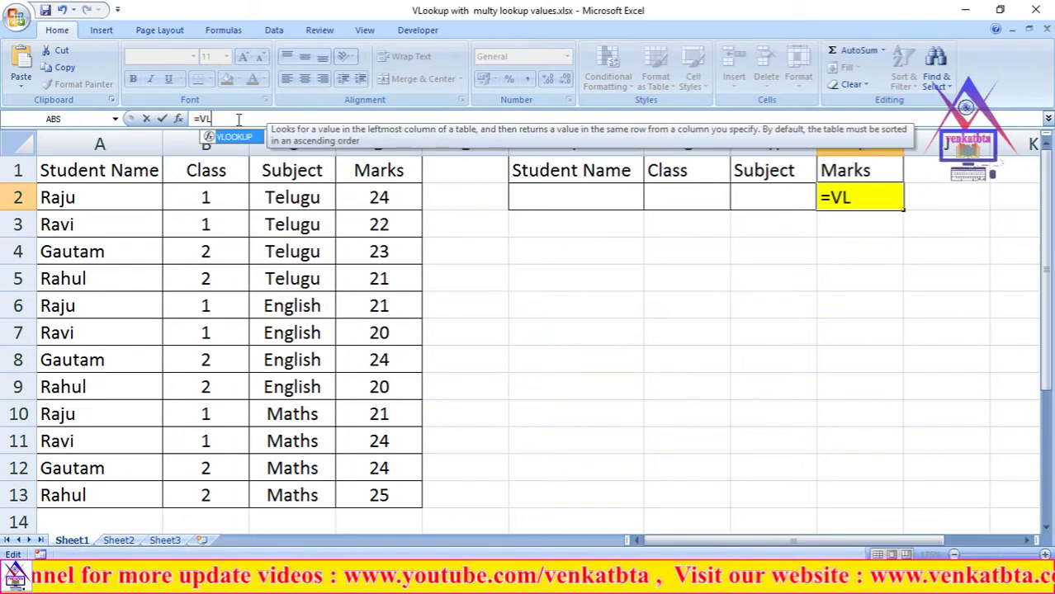
text(OOKUP)
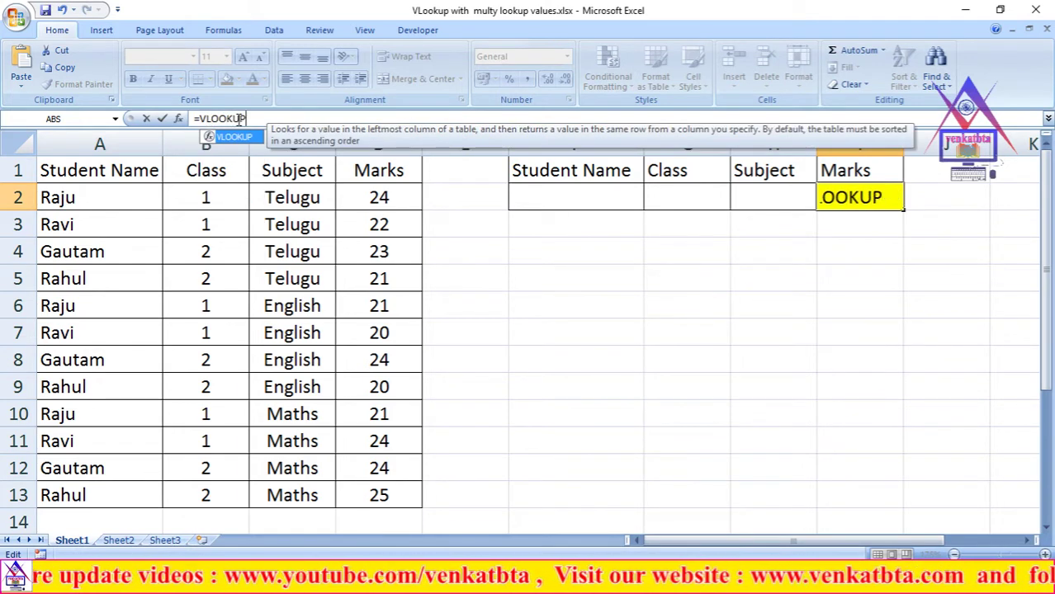
double_click(246, 137)
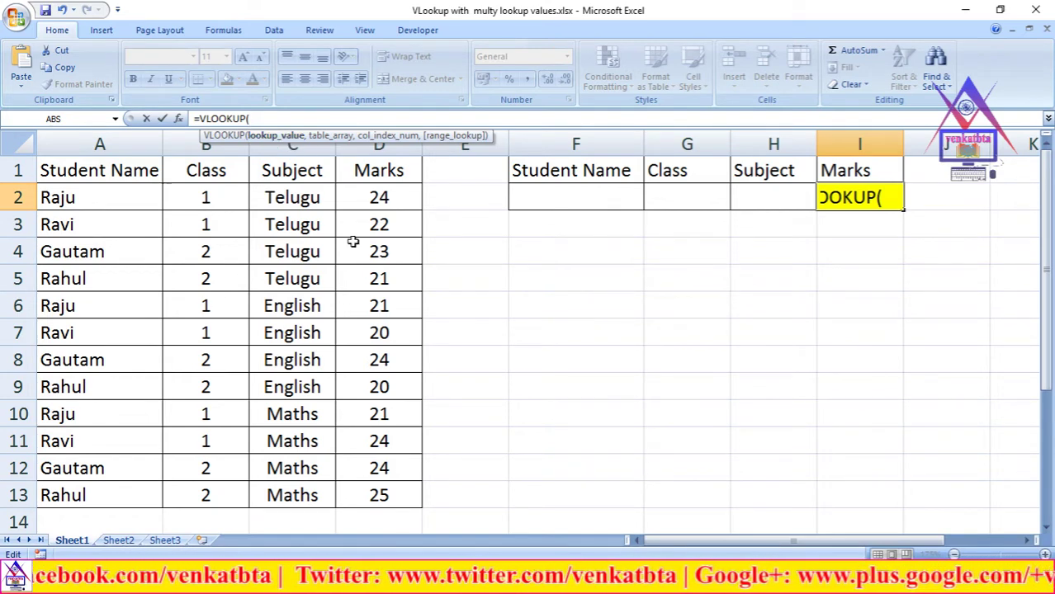
Step: Add the Student Name, Class and Subject input cells to the VLOOKUP formula as F2,G2,H2
click(560, 197)
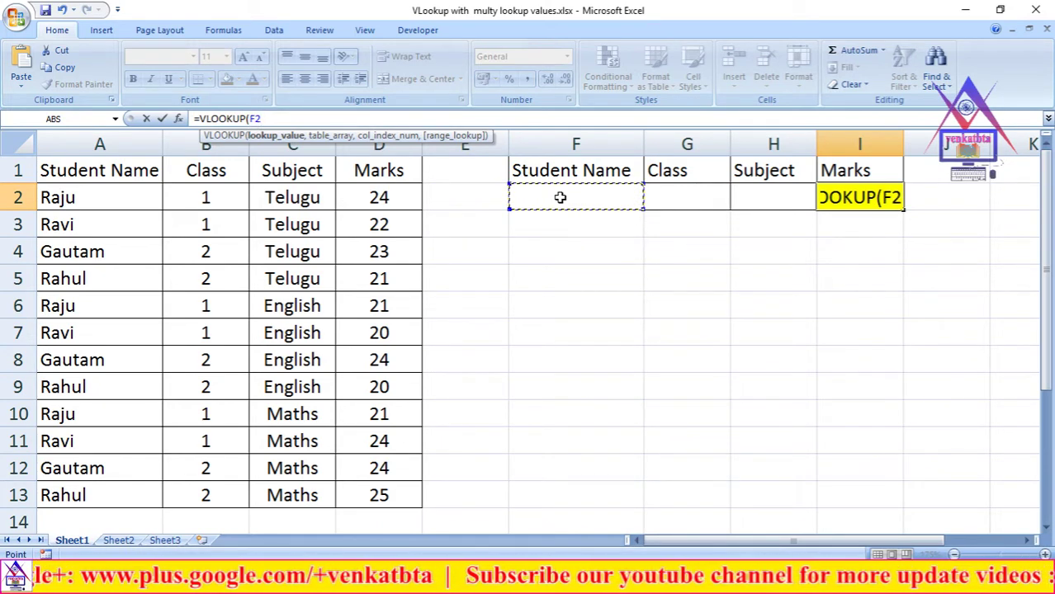
text(,)
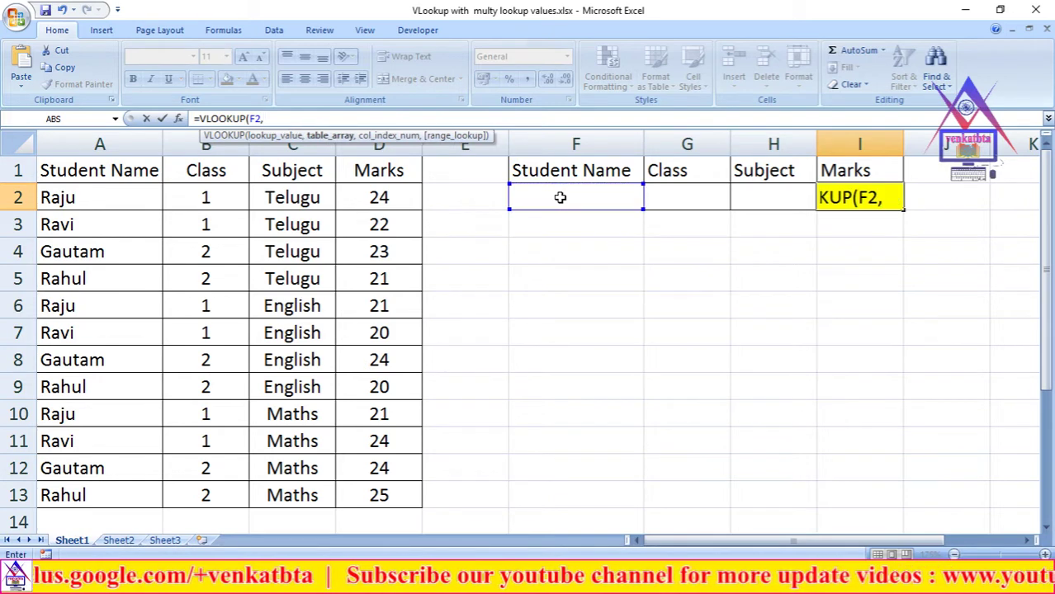
click(679, 201)
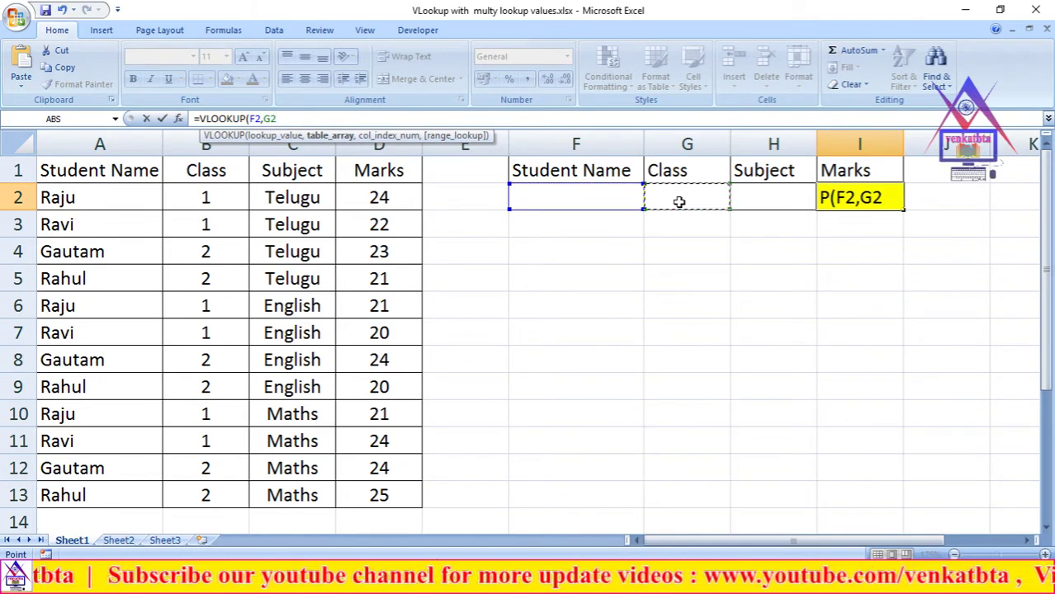
text(,)
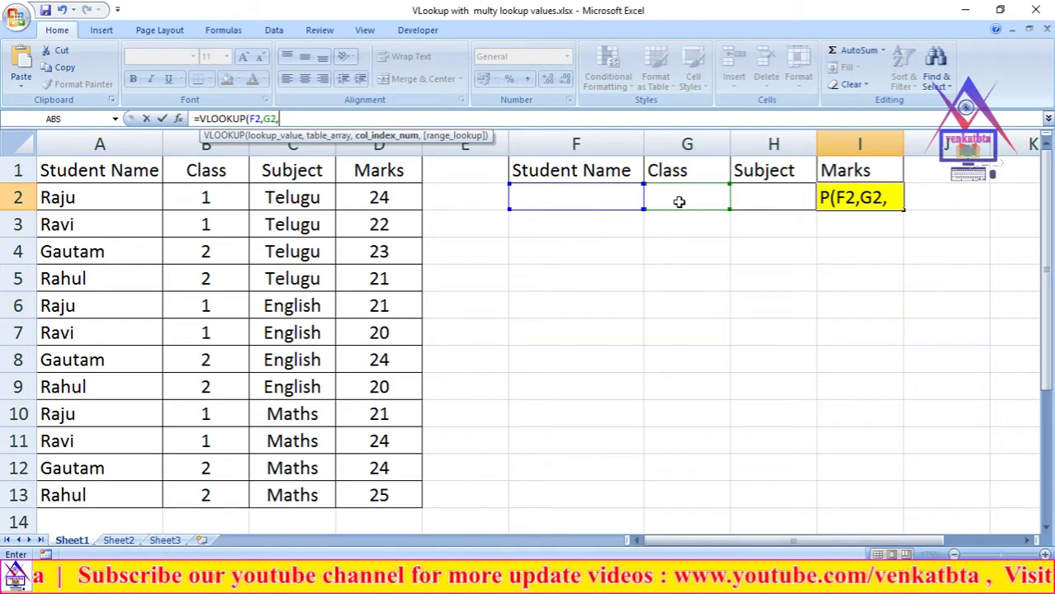
click(774, 199)
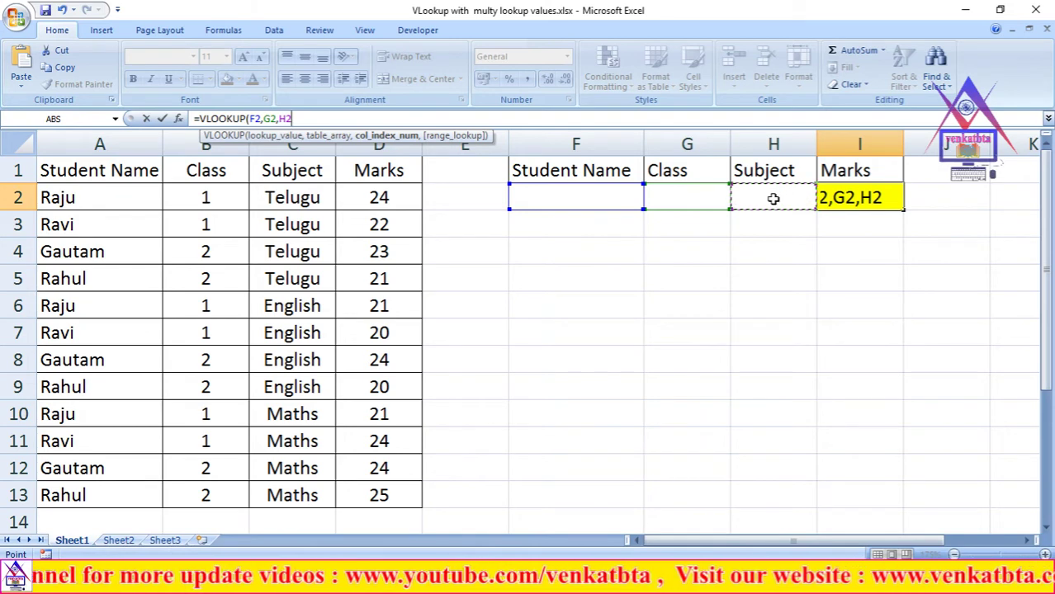
Step: Replace the commas between the references with ampersands, making the VLOOKUP lookup value F2&G2&H2
click(261, 118)
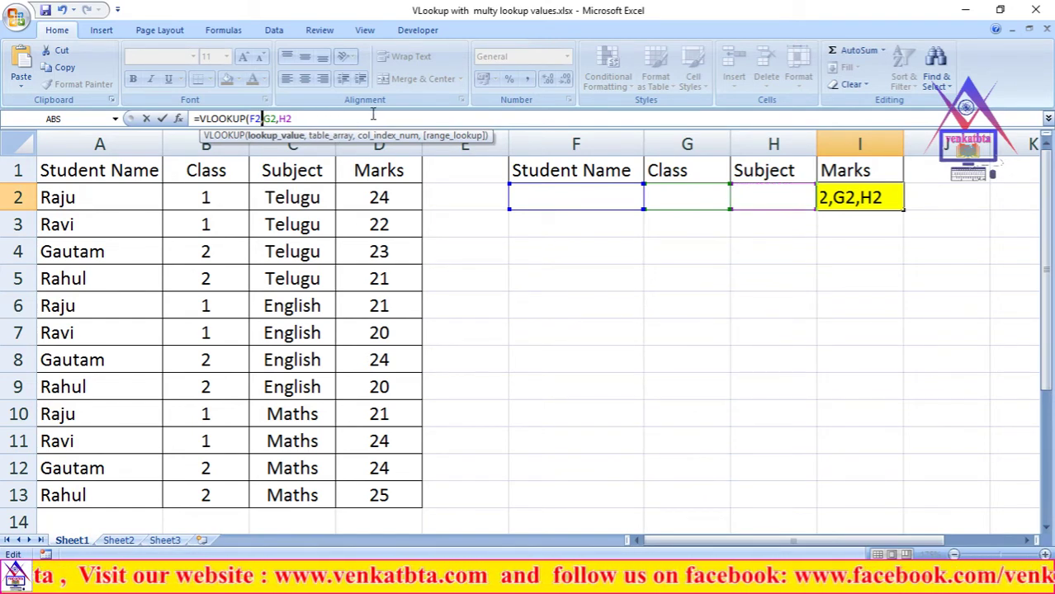
key(Delete)
text(&)
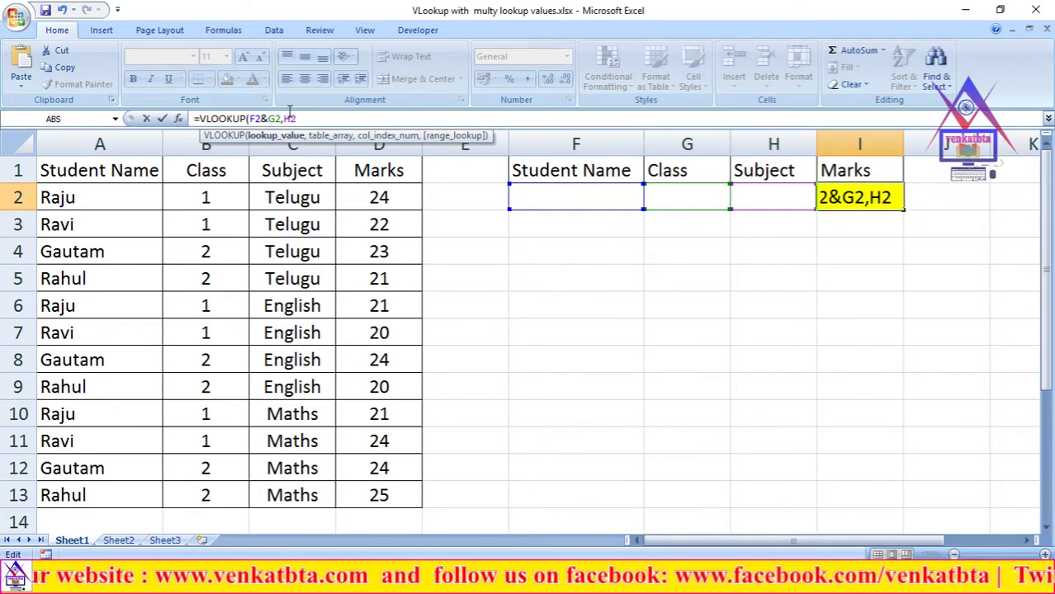
click(284, 118)
key(BackSpace)
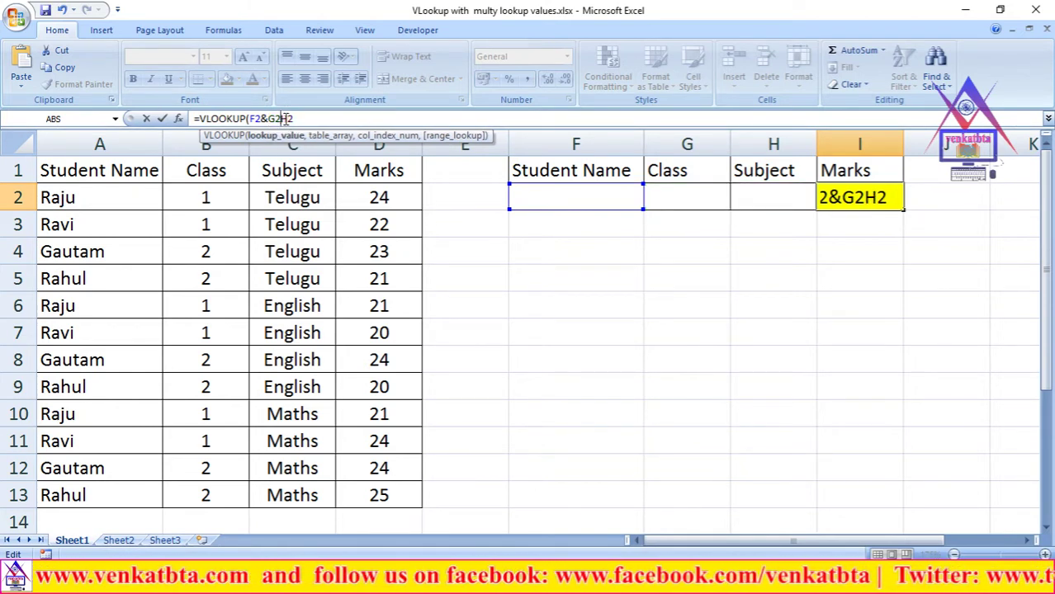
text(&)
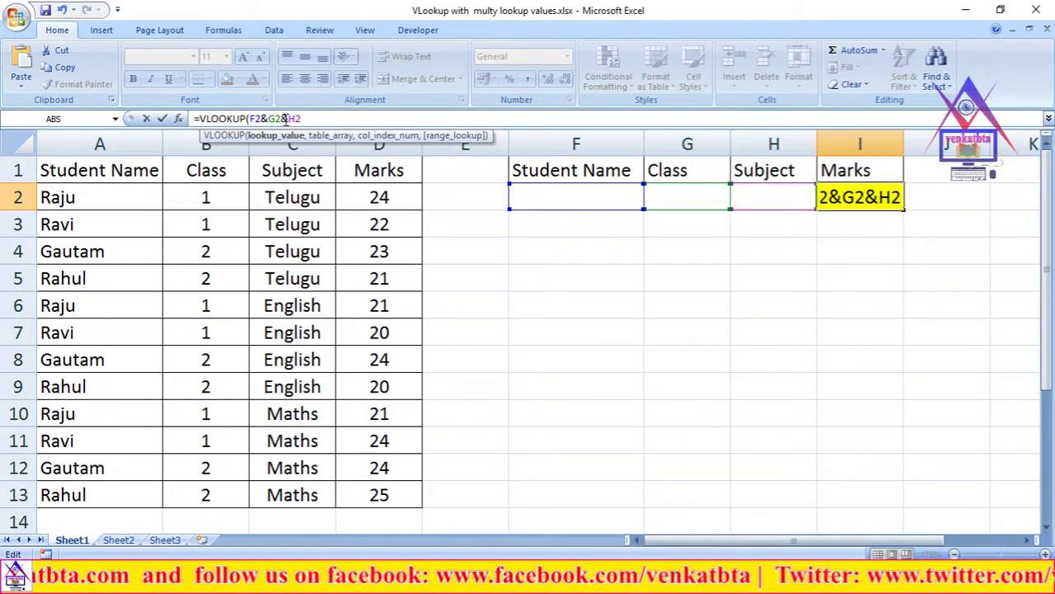
Step: Start the VLOOKUP table array with a CHOOSE function that uses {1,2} as its index number
click(309, 118)
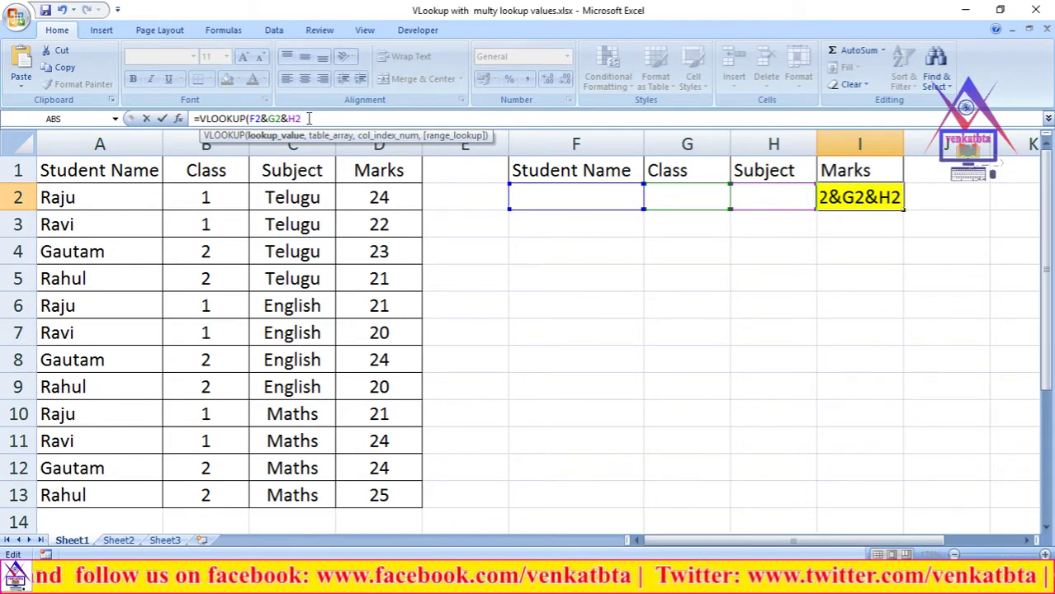
text(,)
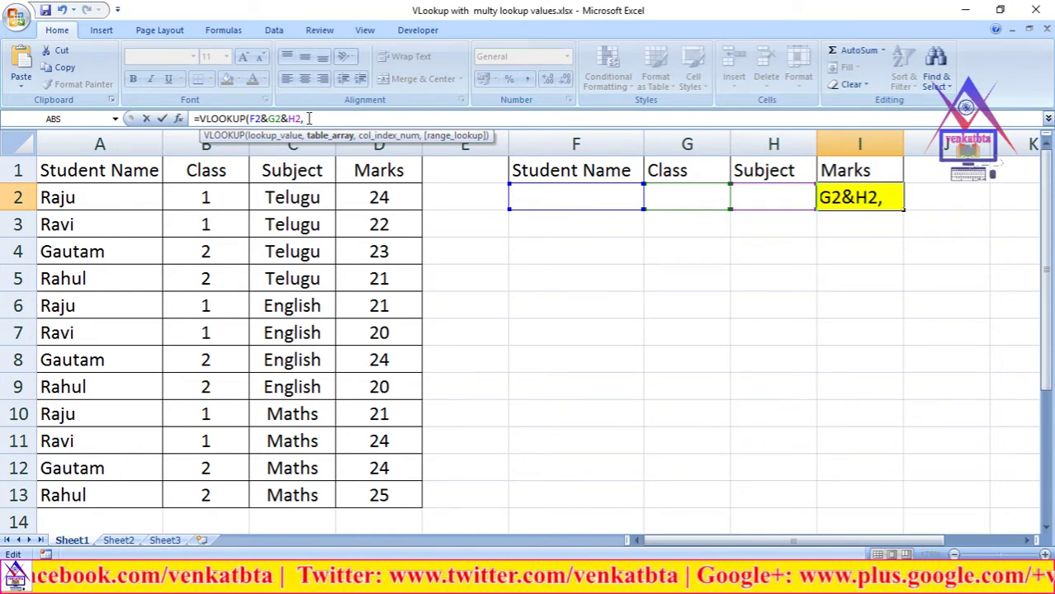
text(CHOOSE)
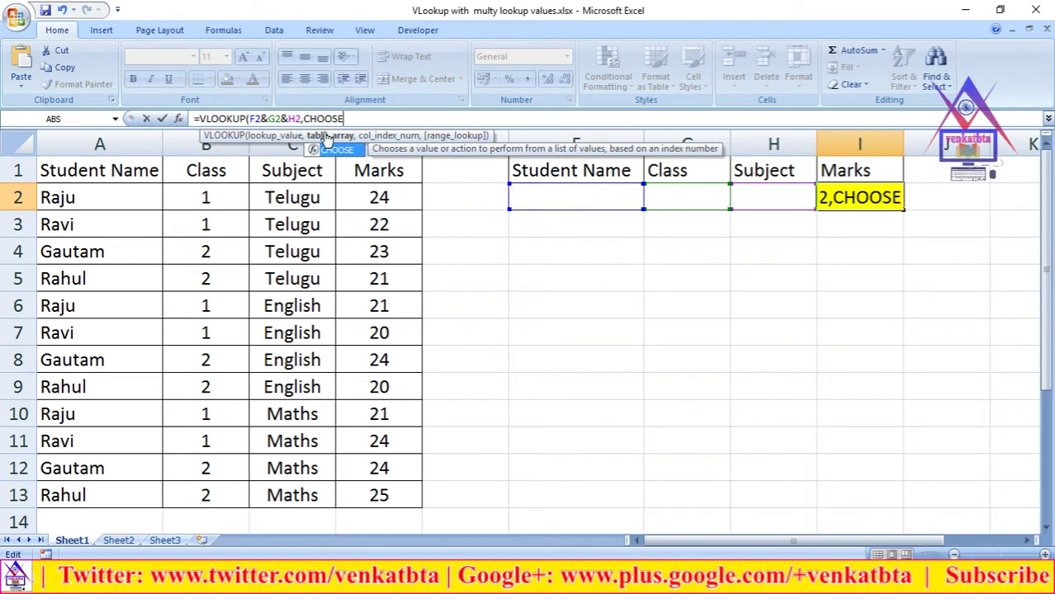
text(()
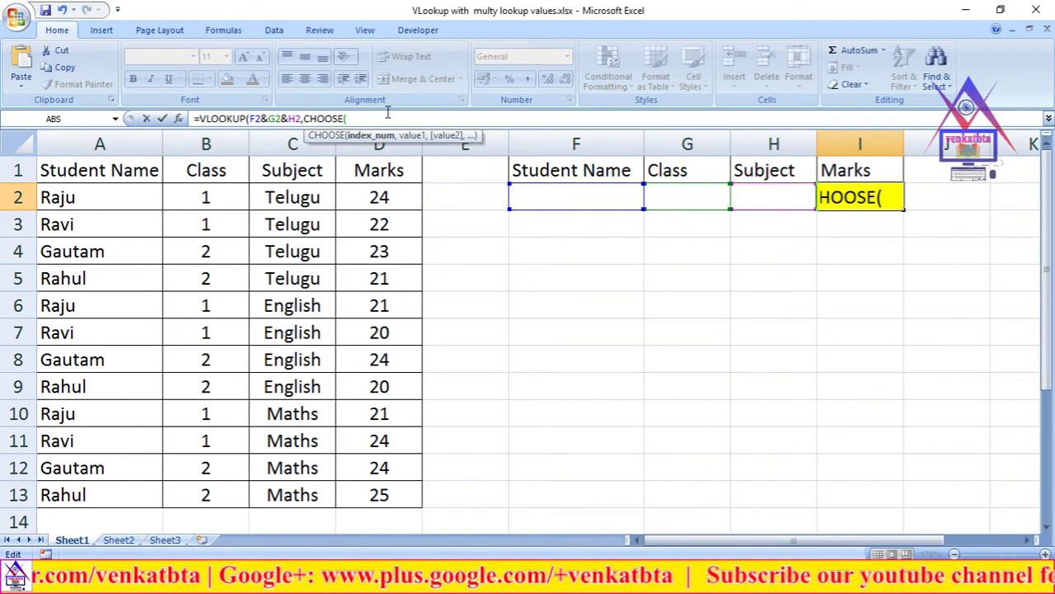
text({)
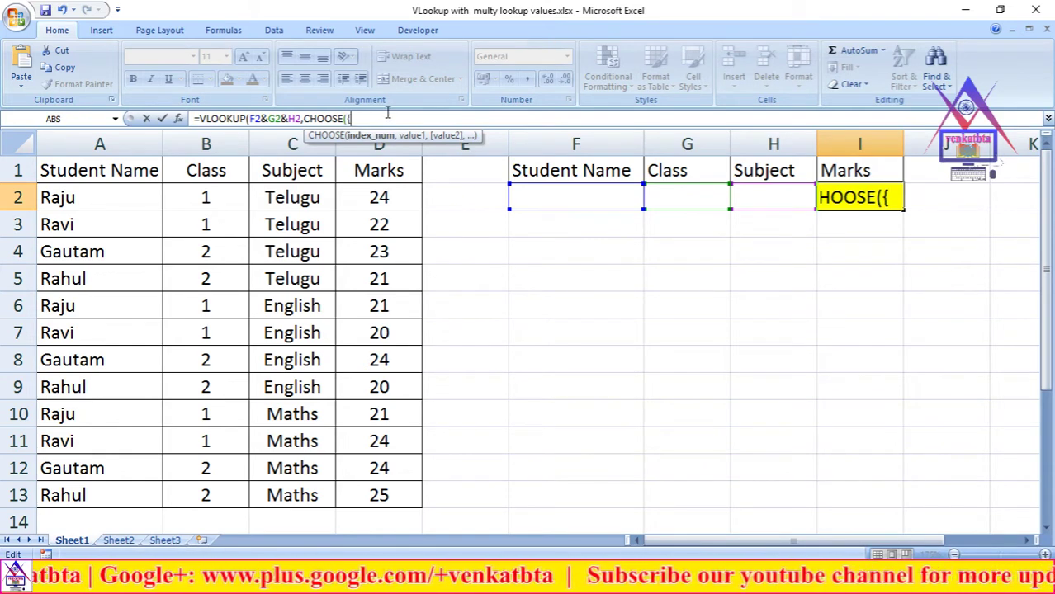
text(1)
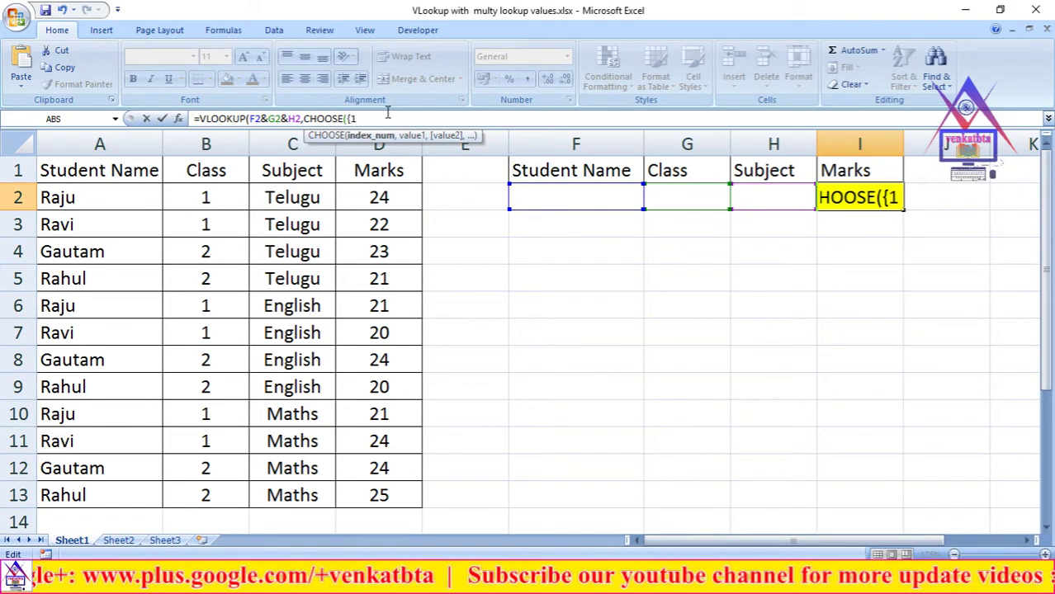
text(,)
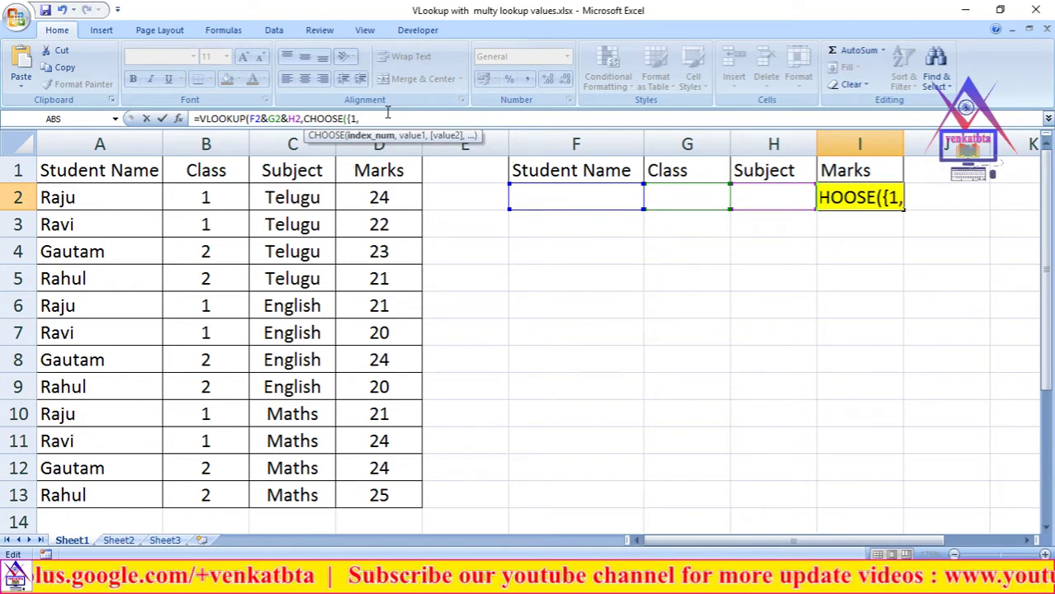
text(2)
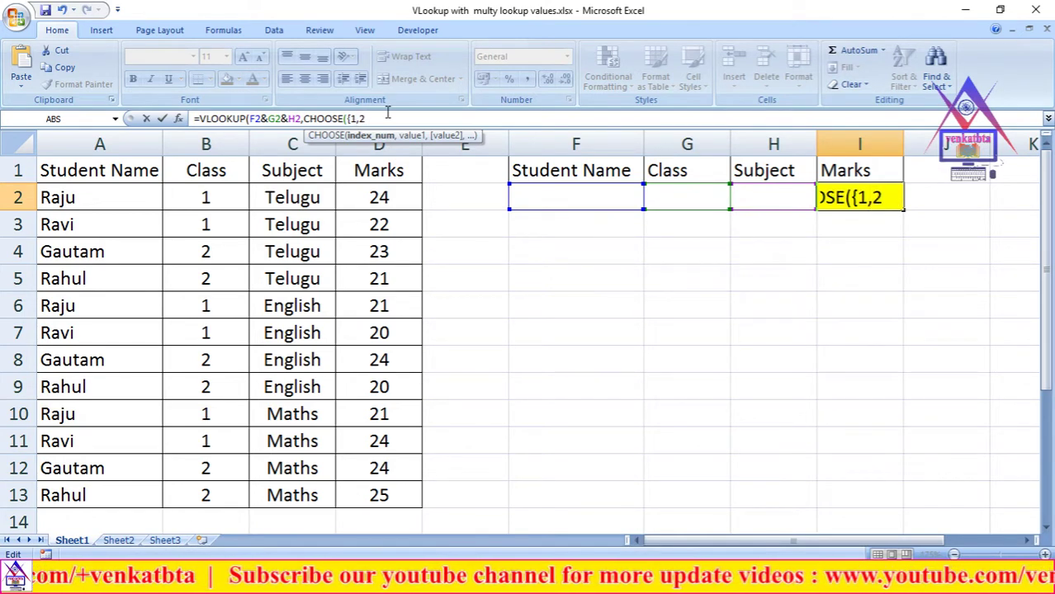
text(})
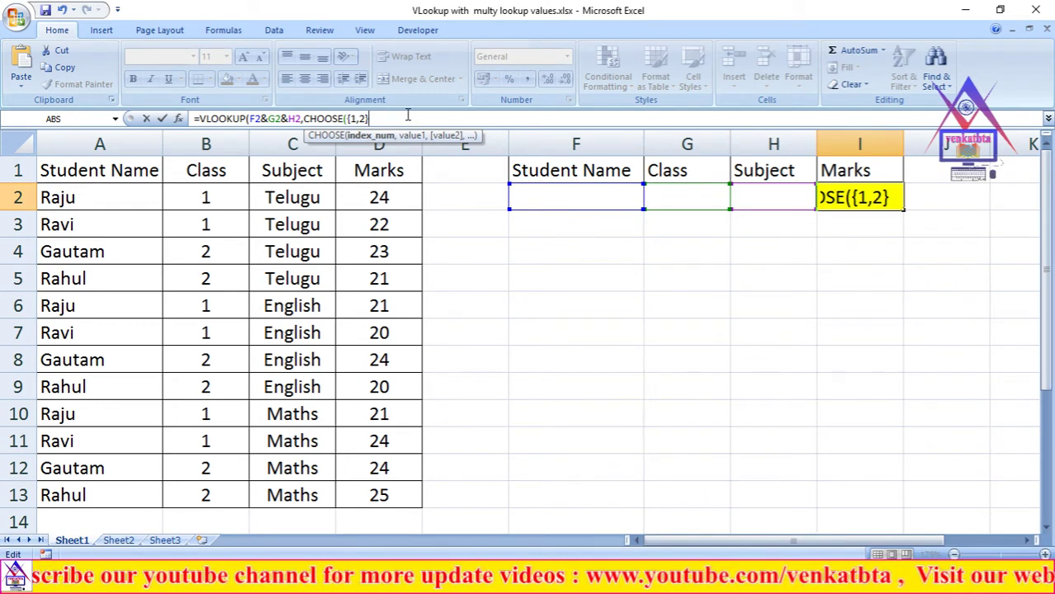
text(,)
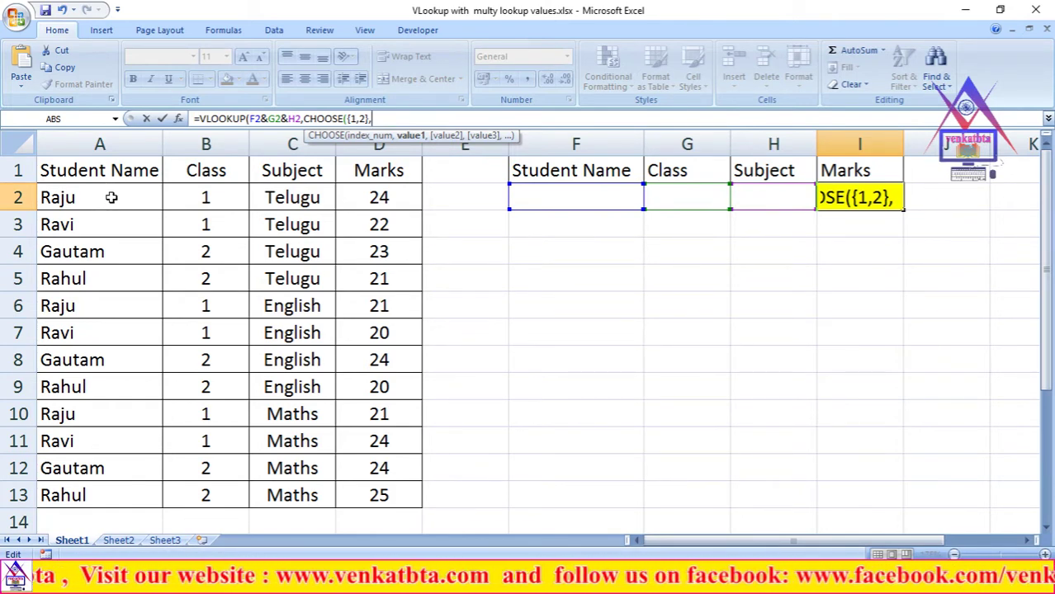
Step: Set CHOOSE's first value to the Student Name, Class and Subject data columns joined by ampersands: A2:A13&B2:B13&C2:C13
drag(110, 195, 71, 489)
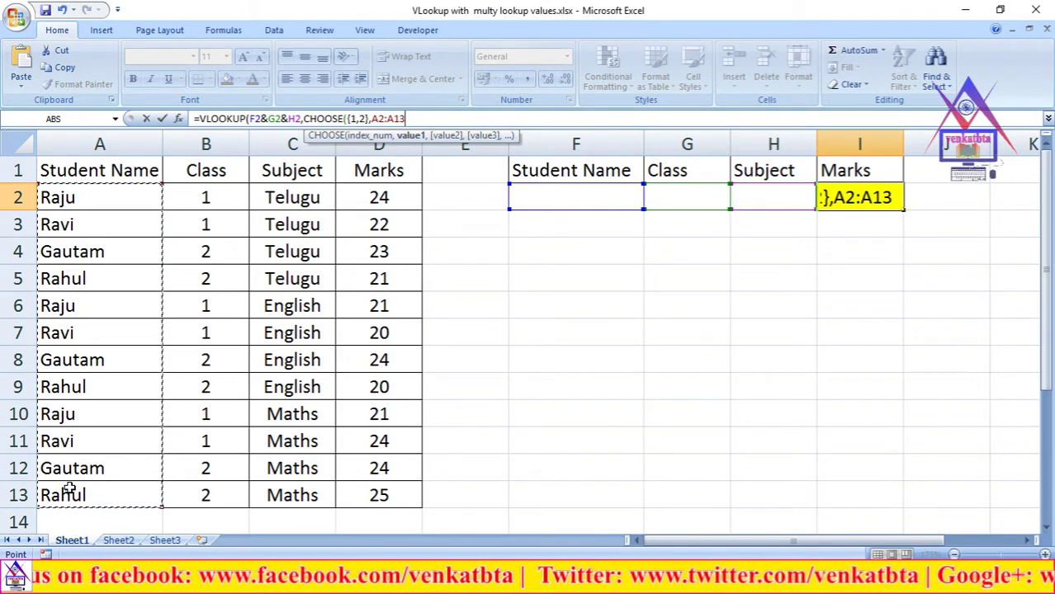
text(&)
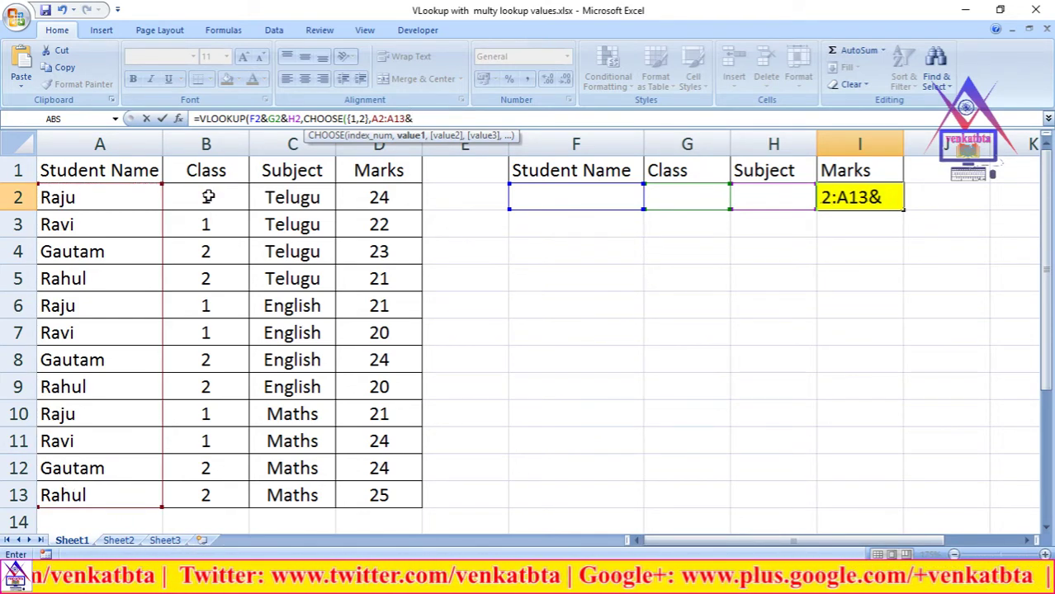
drag(209, 196, 200, 495)
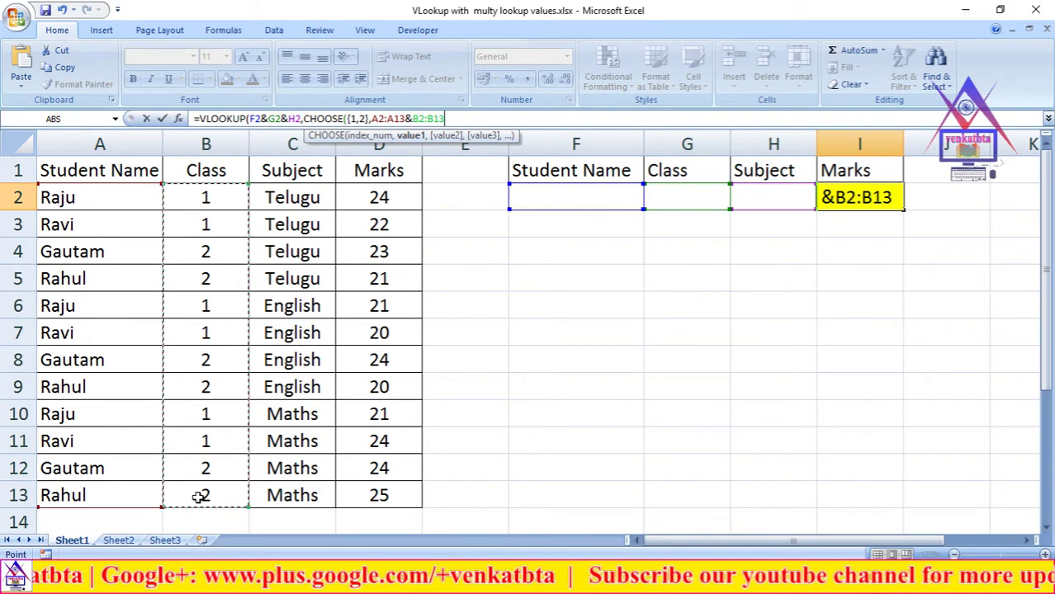
text(&)
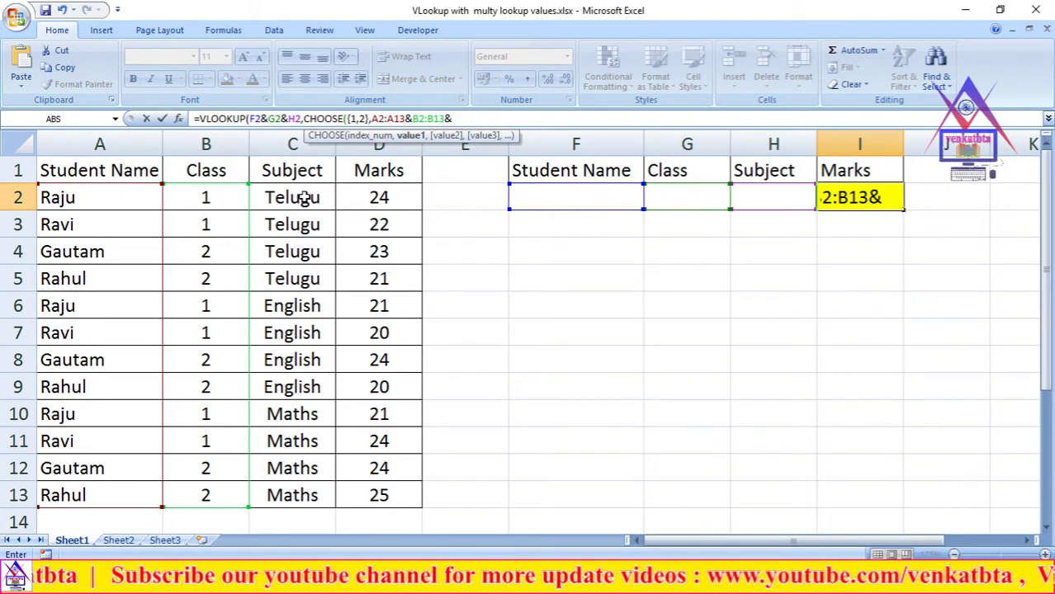
drag(304, 198, 290, 502)
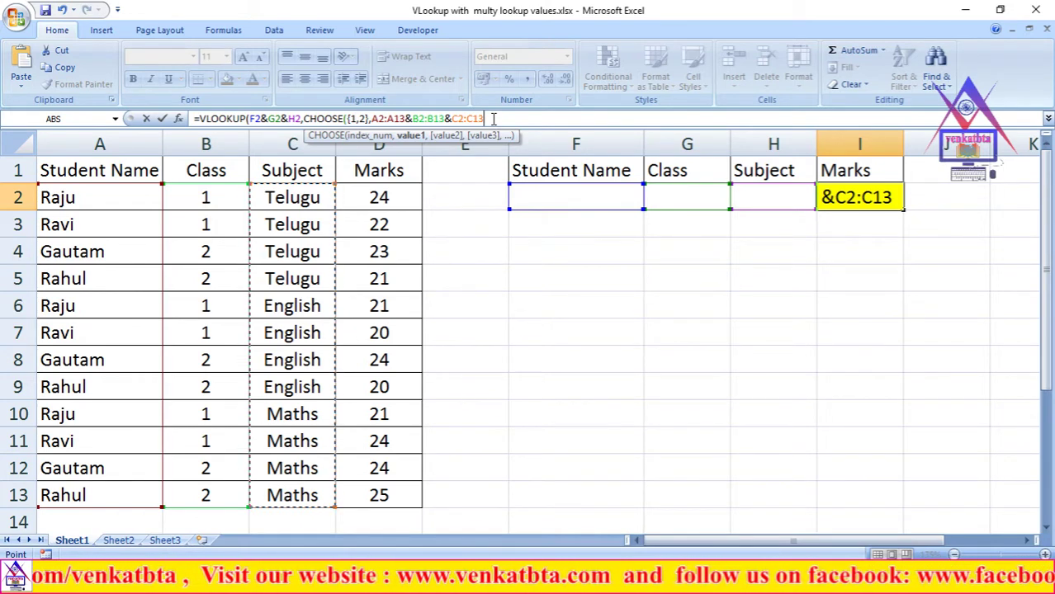
Step: Add the Marks data column D2:D13 as CHOOSE's second value and close the CHOOSE function
text(,)
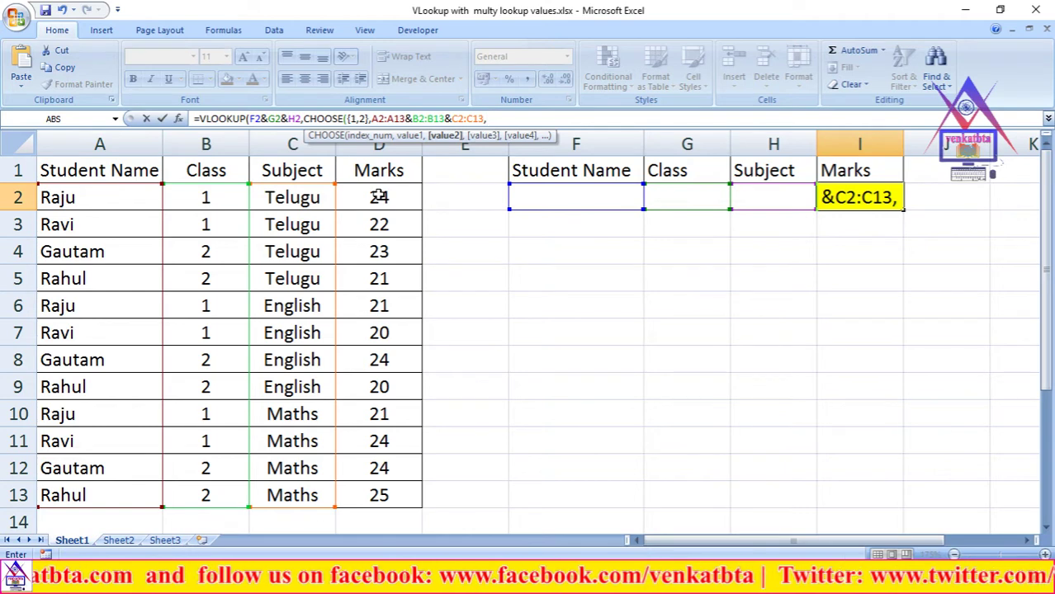
drag(379, 196, 383, 498)
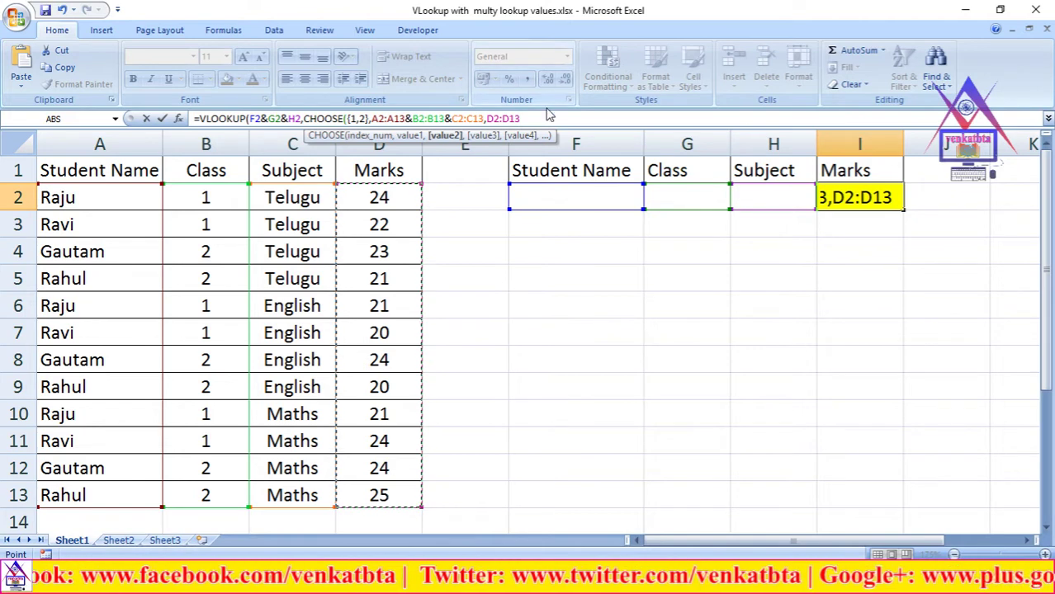
text())
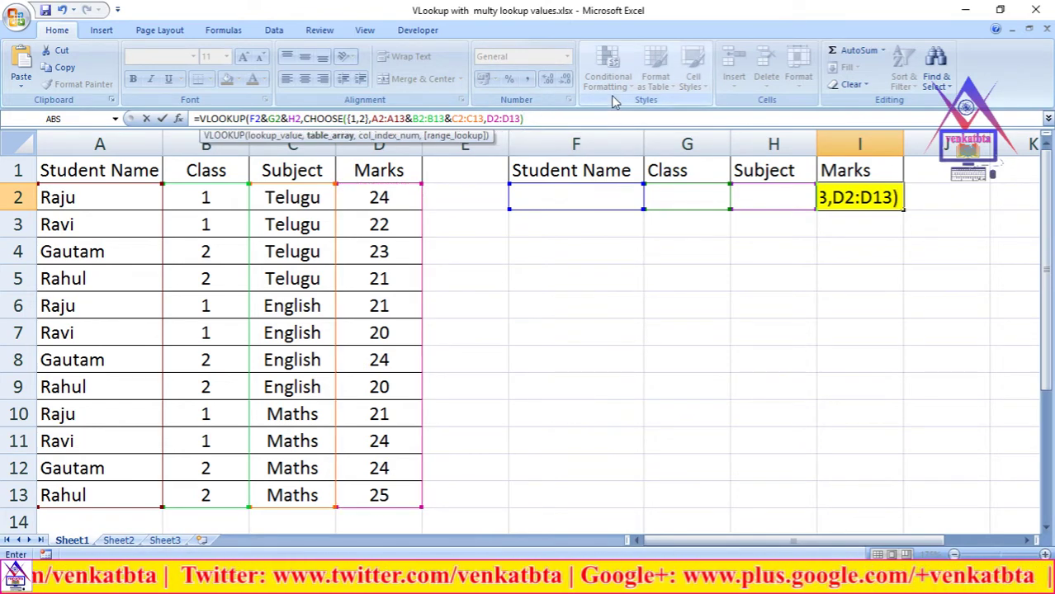
Step: Complete the VLOOKUP with column index 2 and range lookup 0, then close its parenthesis
text(,)
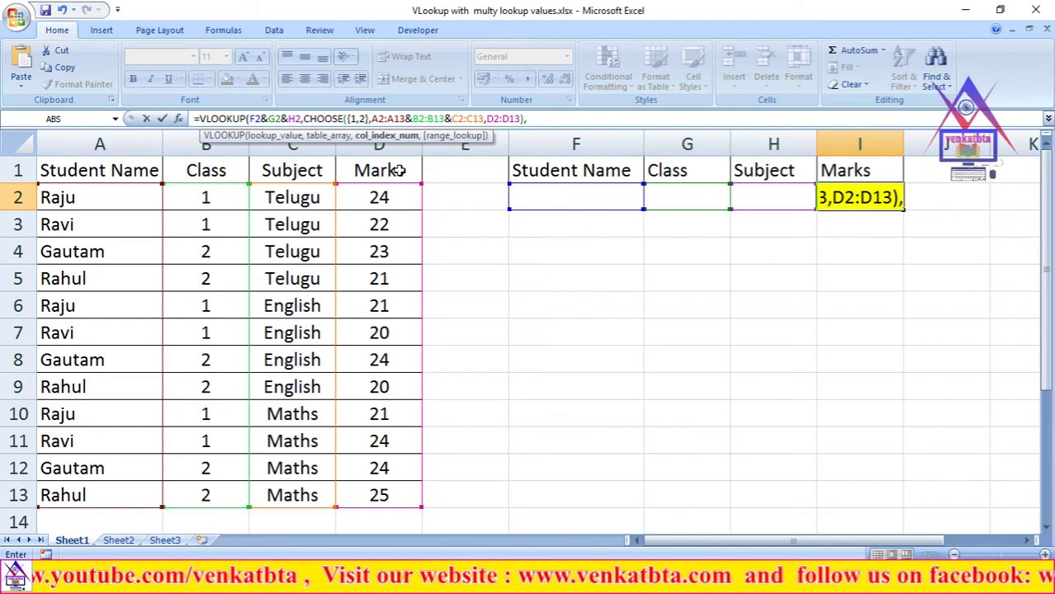
text(2)
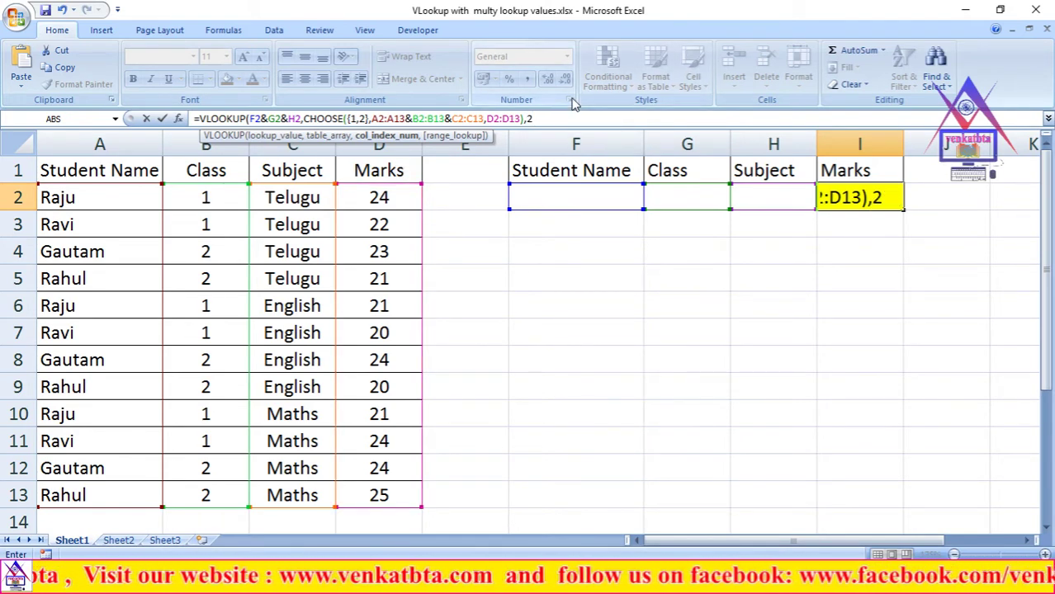
text(,)
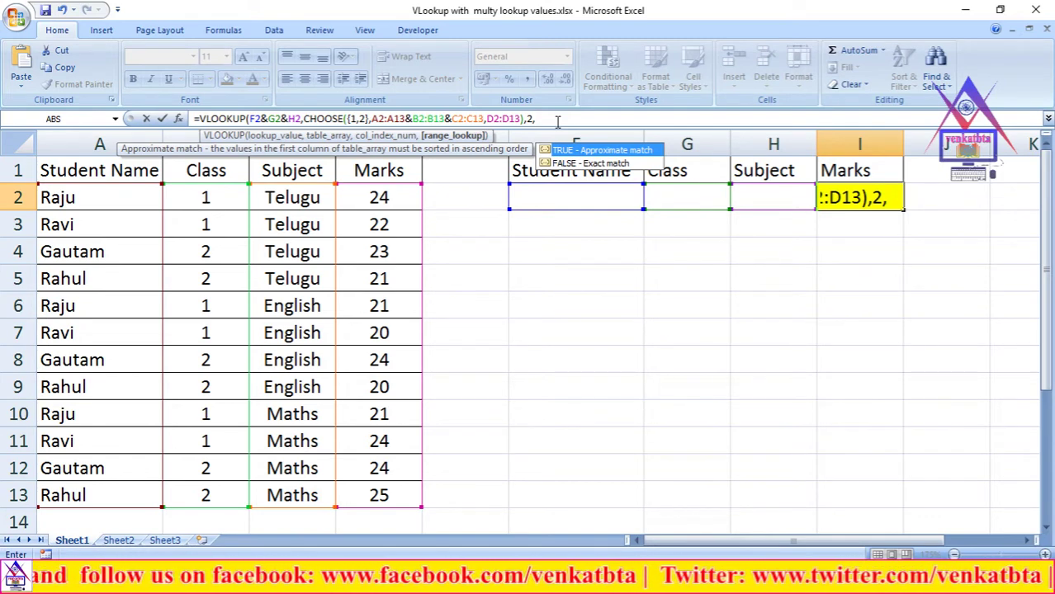
text(0)
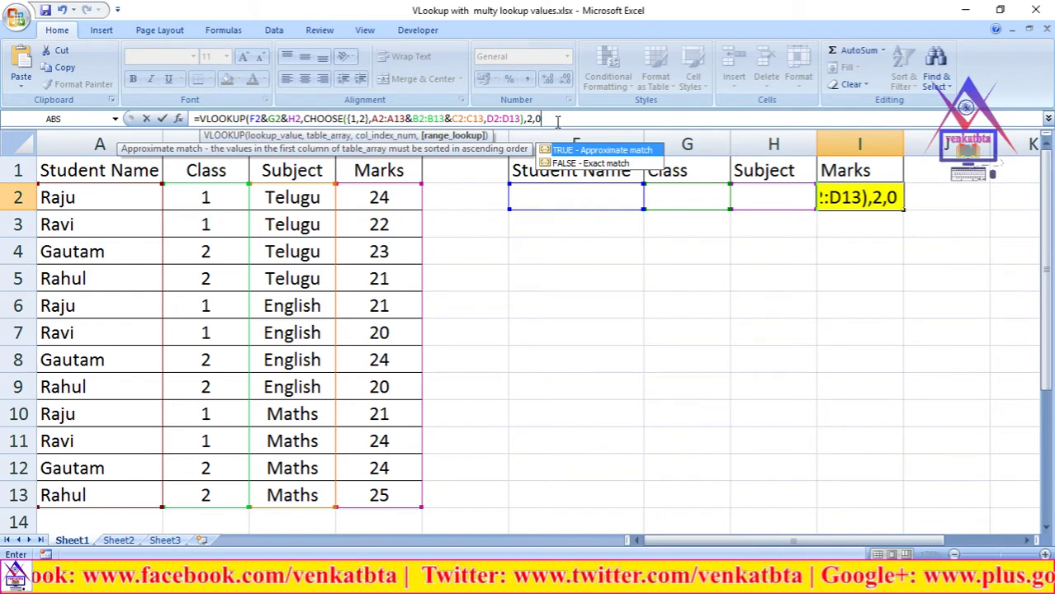
text())
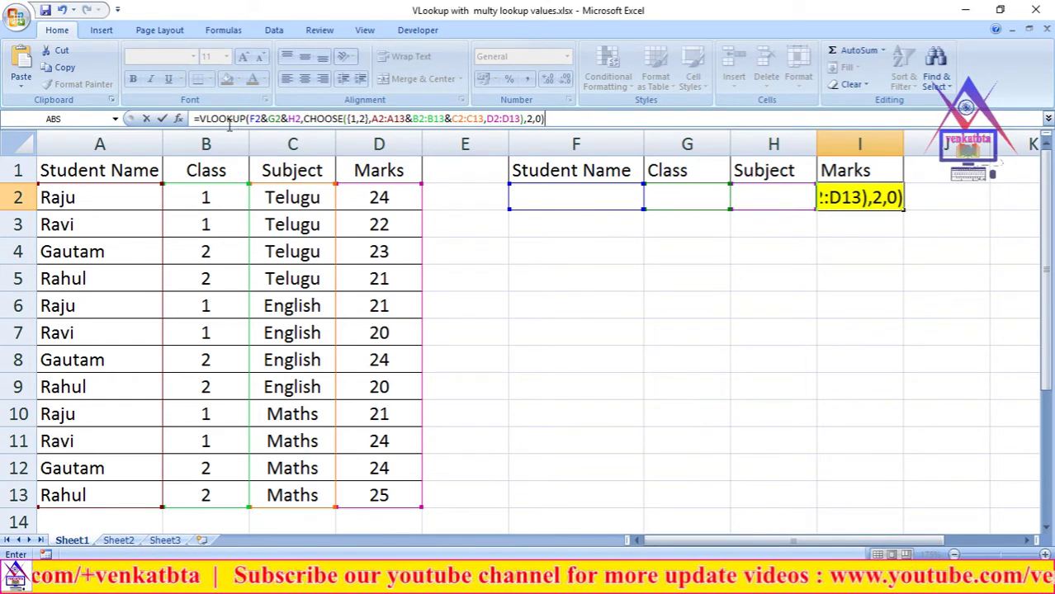
Step: Enter the completed VLOOKUP in the Marks cell I2 as an array formula
click(195, 118)
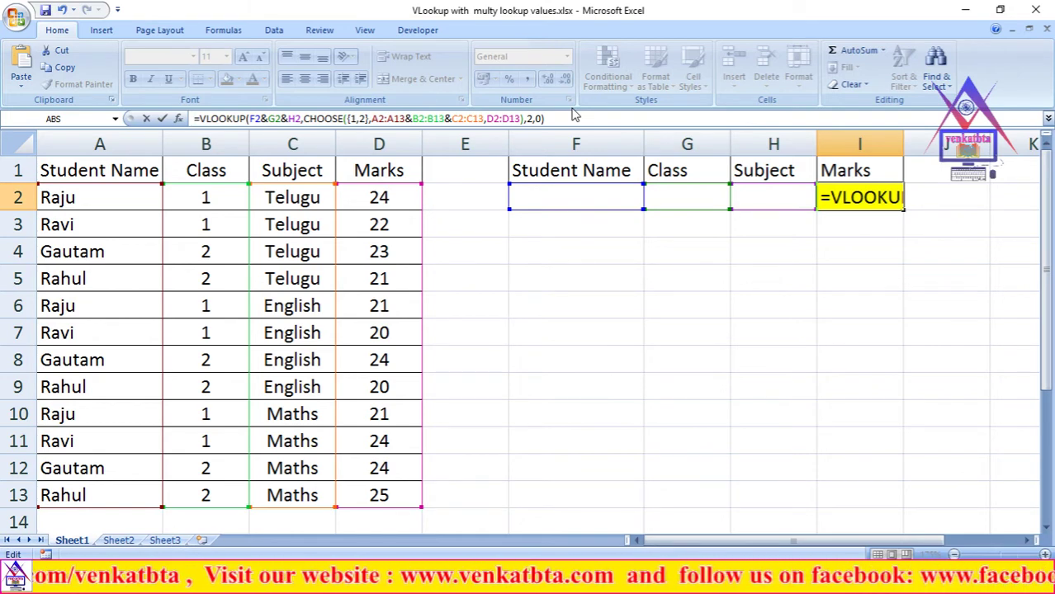
key(ctrl+shift+Return)
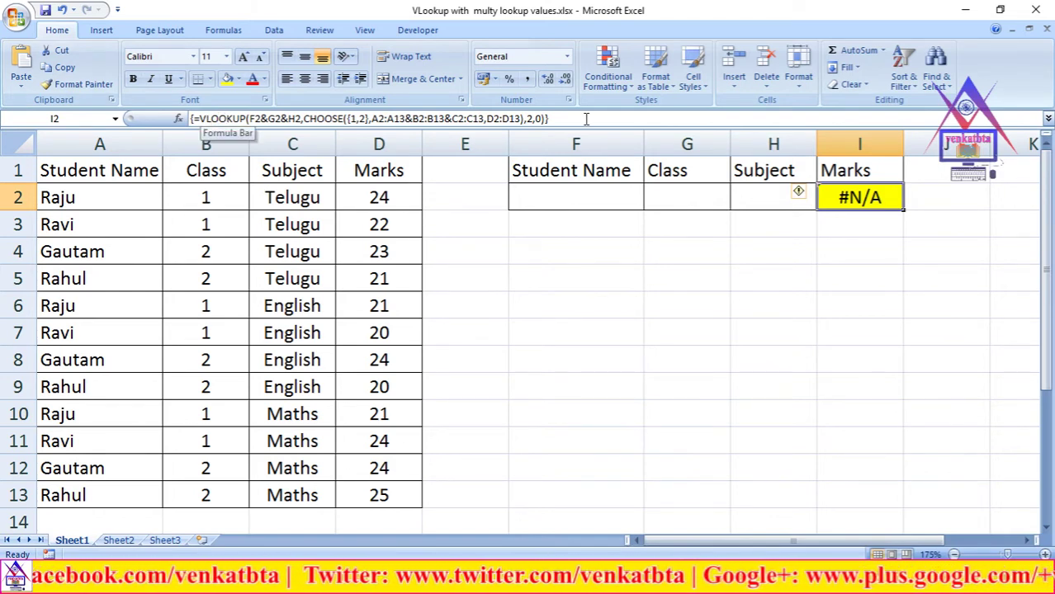
key(Down)
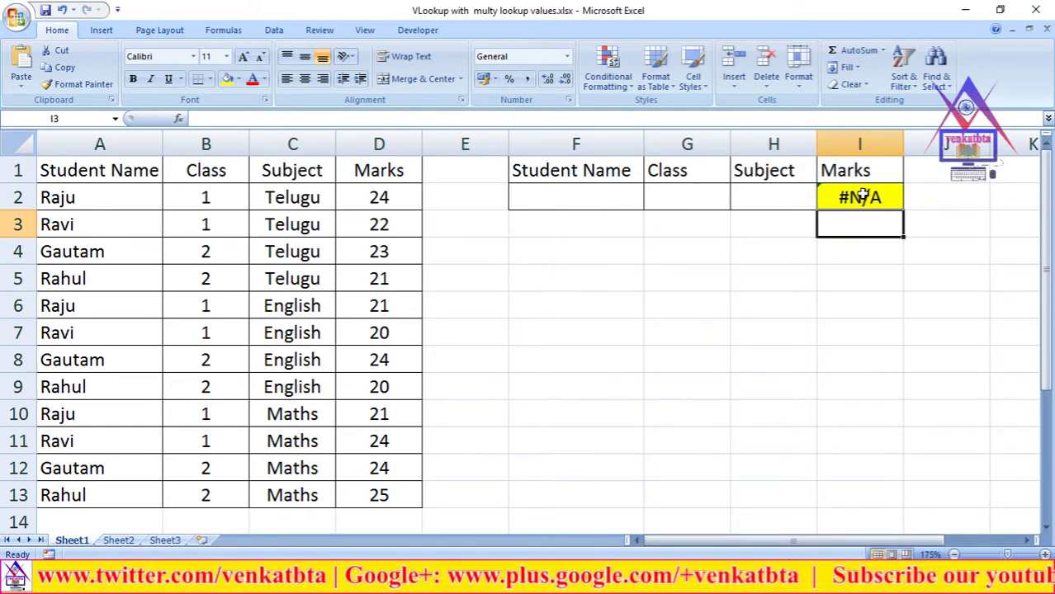
Step: Fill in the lookup inputs: the student's name from A2 in F2, class 1 in G2 and subject TELUGU in H2
click(512, 329)
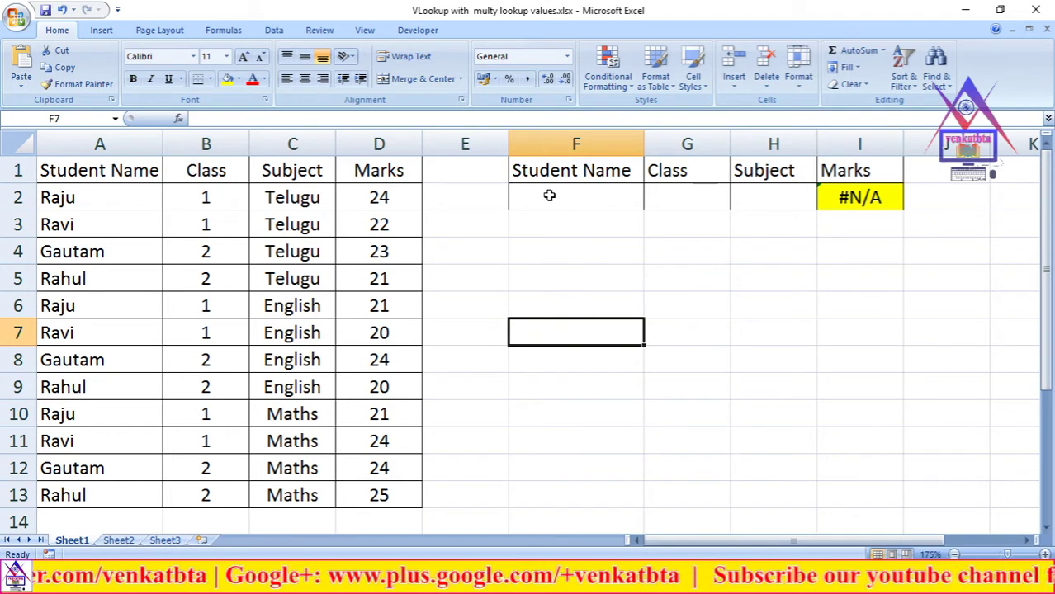
click(549, 195)
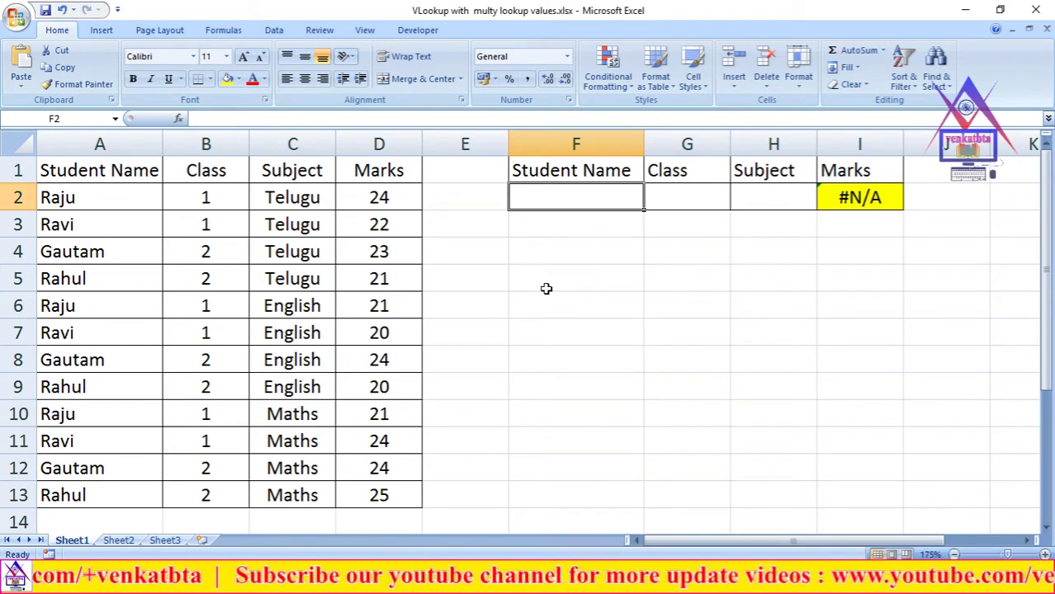
text(RAJU)
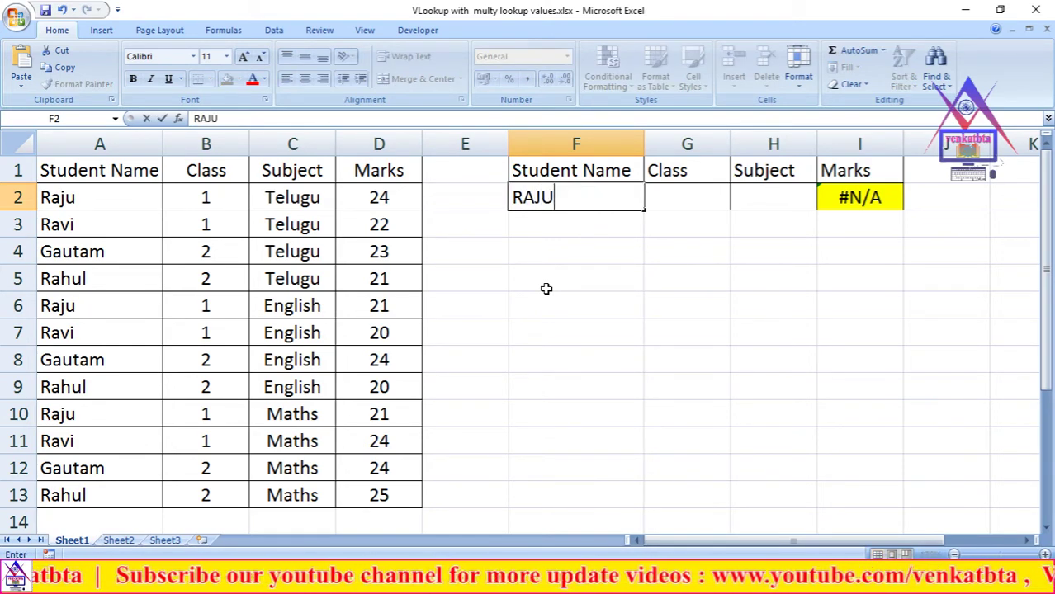
key(Tab)
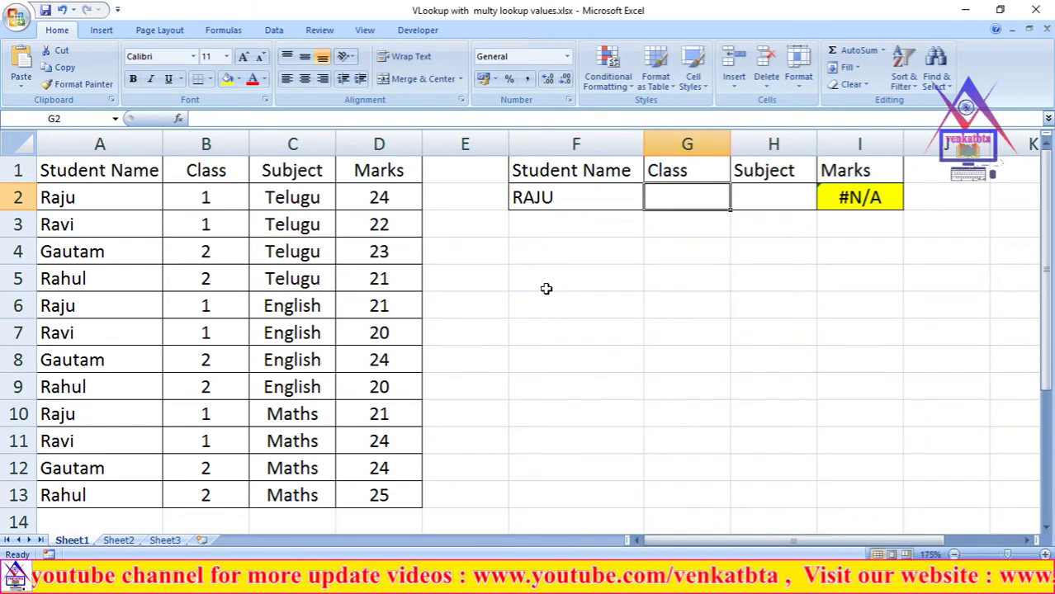
text(1)
key(Tab)
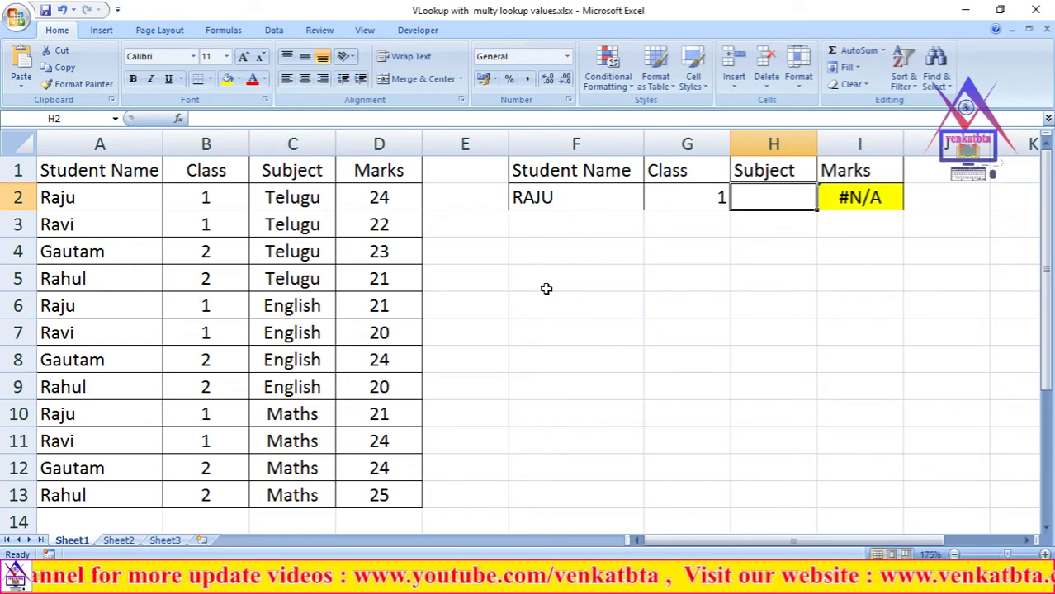
text(TELU)
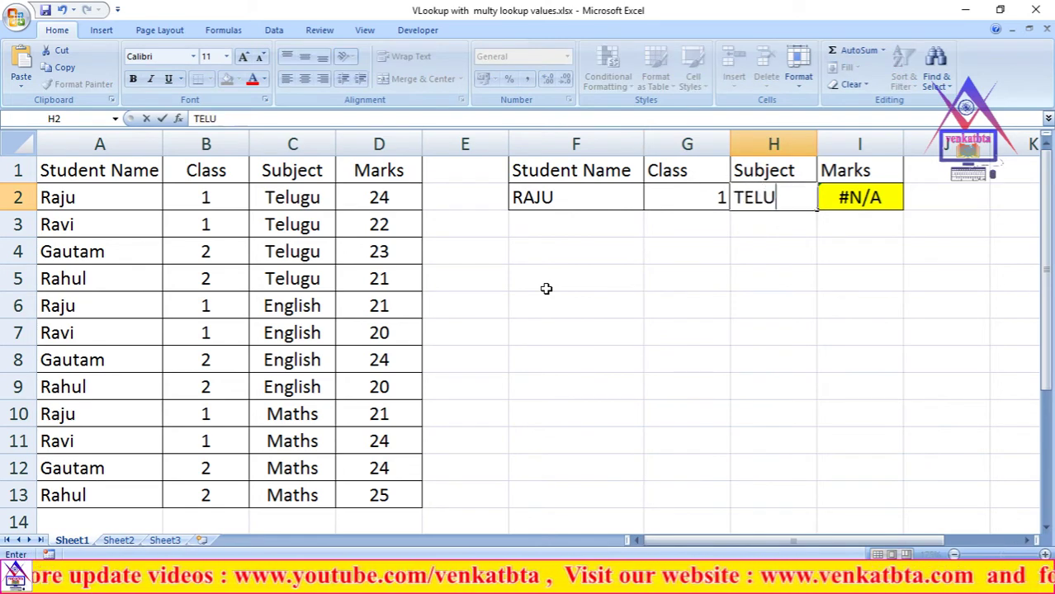
text(GU)
key(Return)
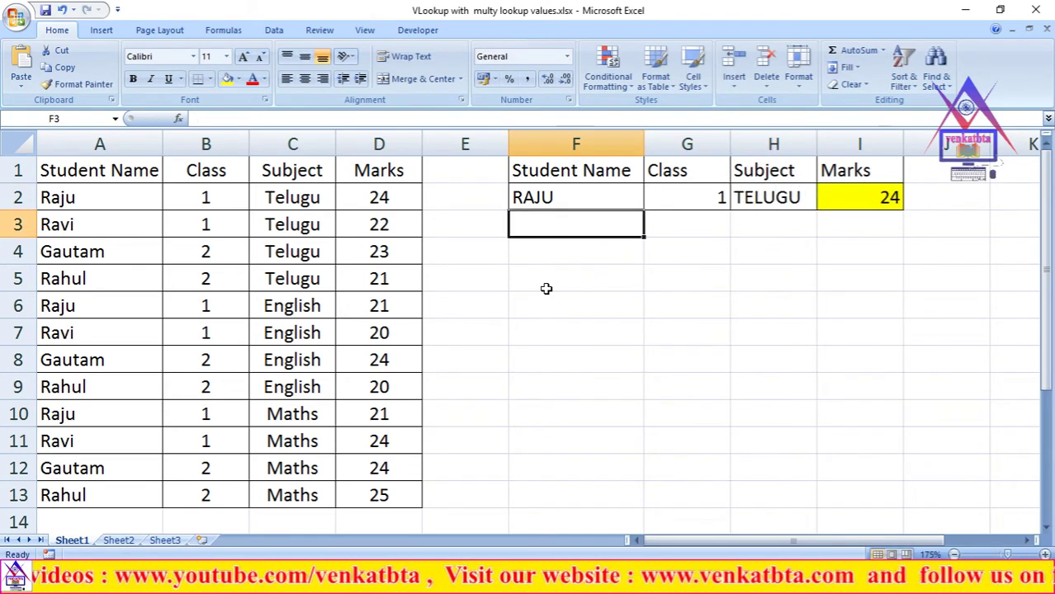
Step: Review the entered Student Name, Class and Subject values in F2, G2 and H2 against the Marks result
click(572, 195)
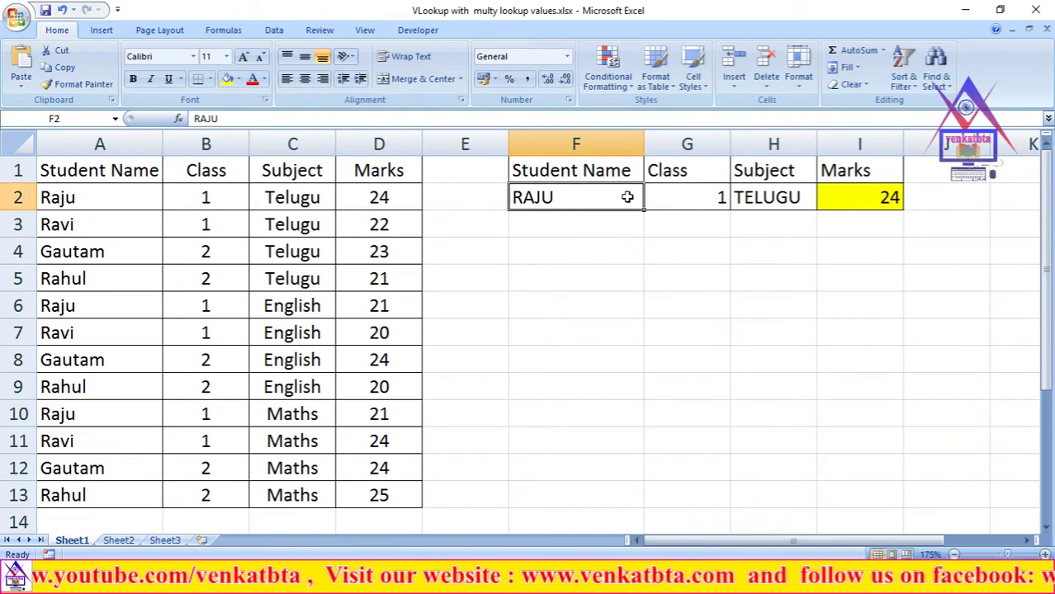
click(686, 199)
click(763, 200)
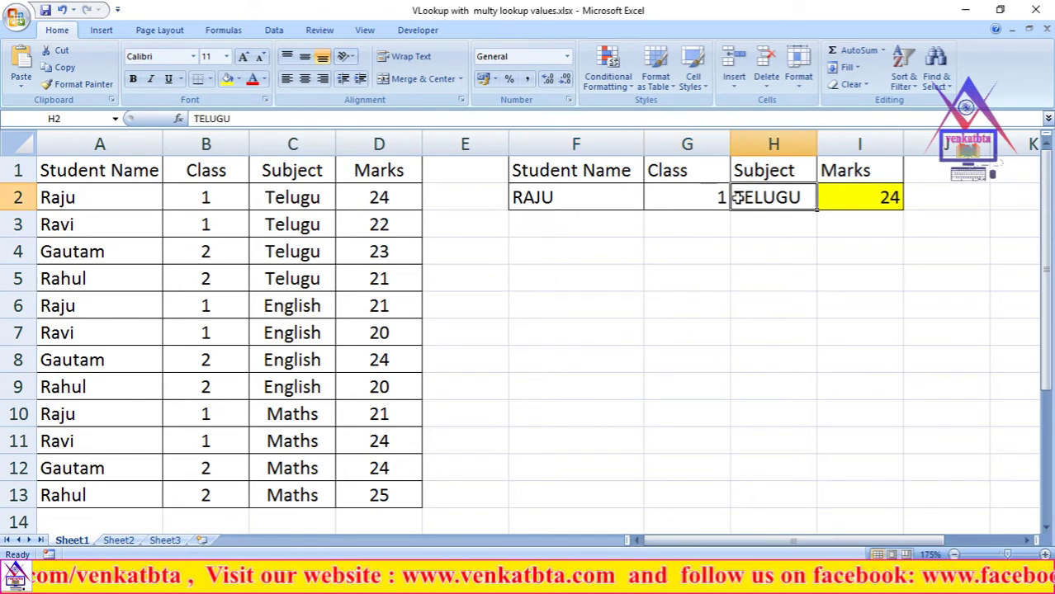
Step: Check the Marks result in I2 against the name, class, subject and marks in row 2 of the source table
click(130, 196)
click(218, 195)
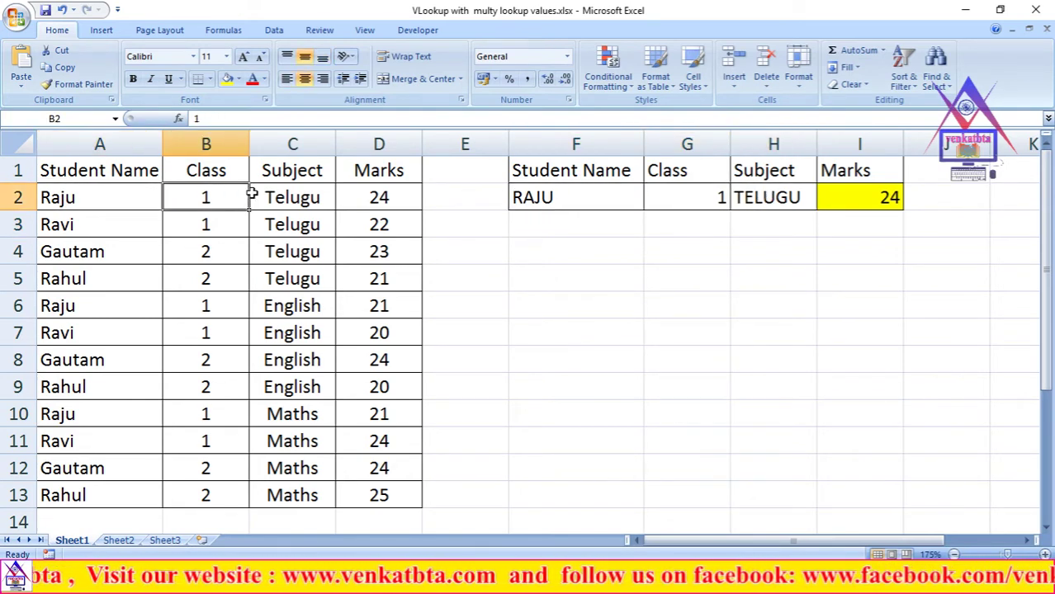
click(292, 195)
click(396, 199)
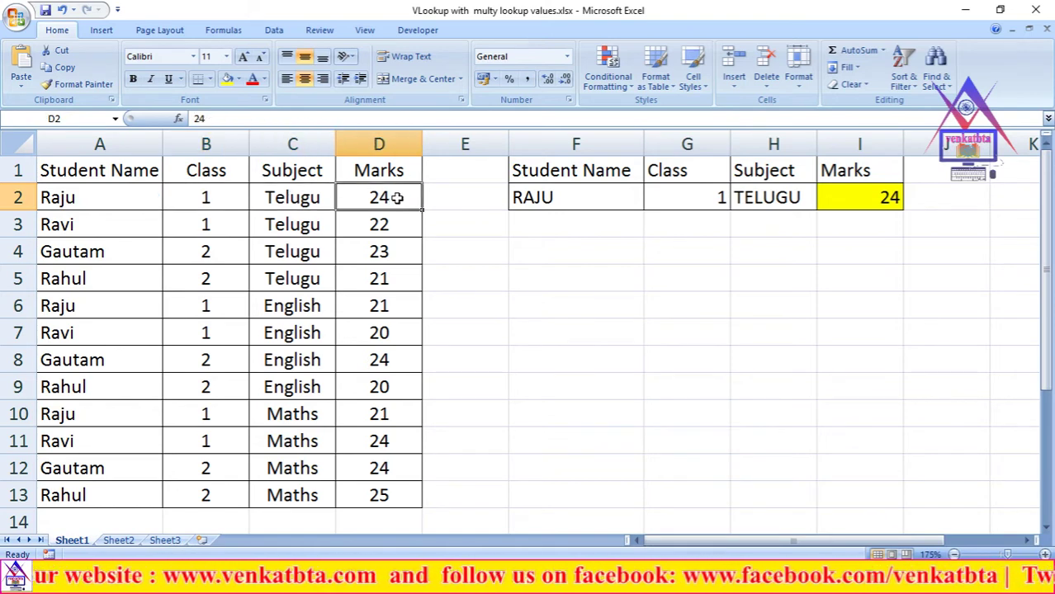
click(872, 197)
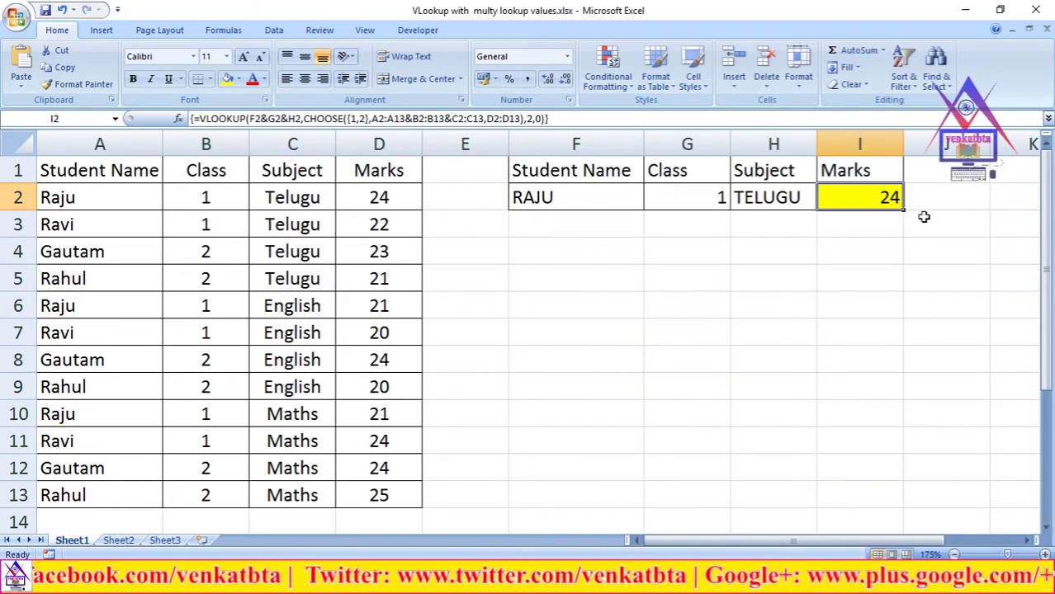
click(687, 267)
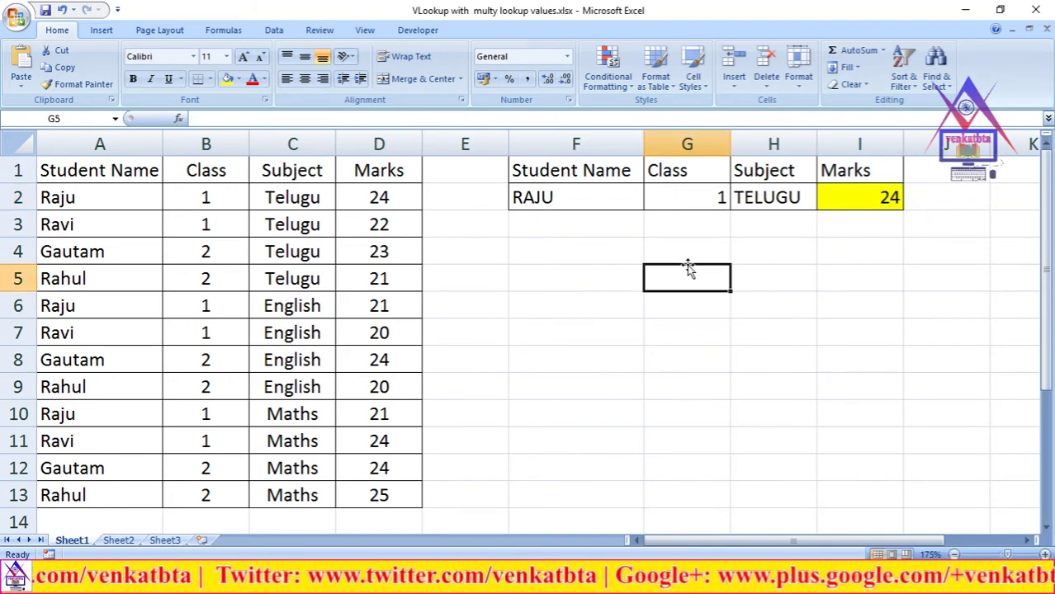
Step: Replace the lookup Student Name in F2 with the student's name from A3
click(570, 195)
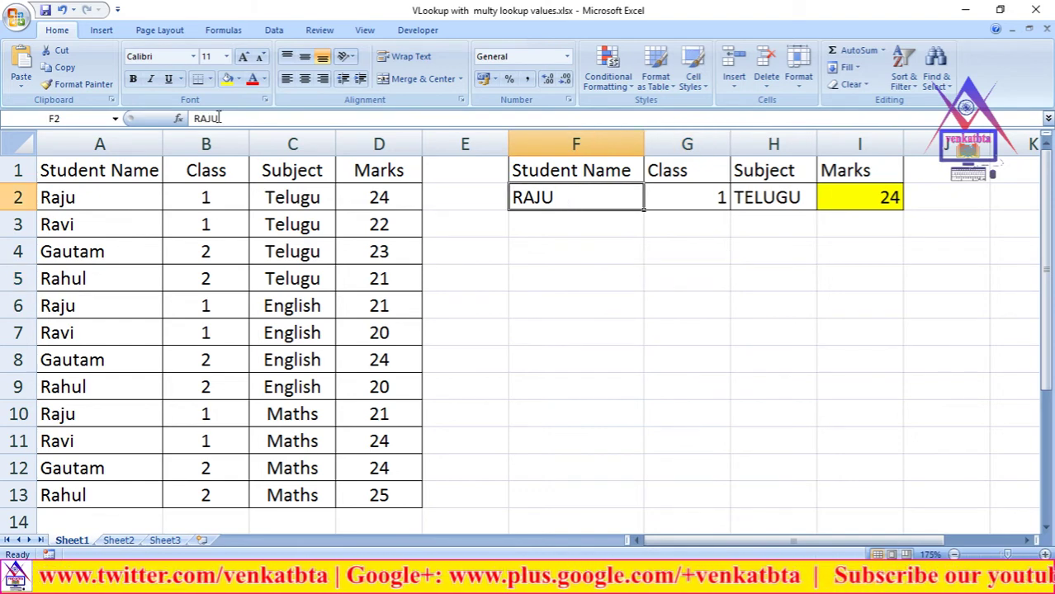
drag(261, 118, 163, 118)
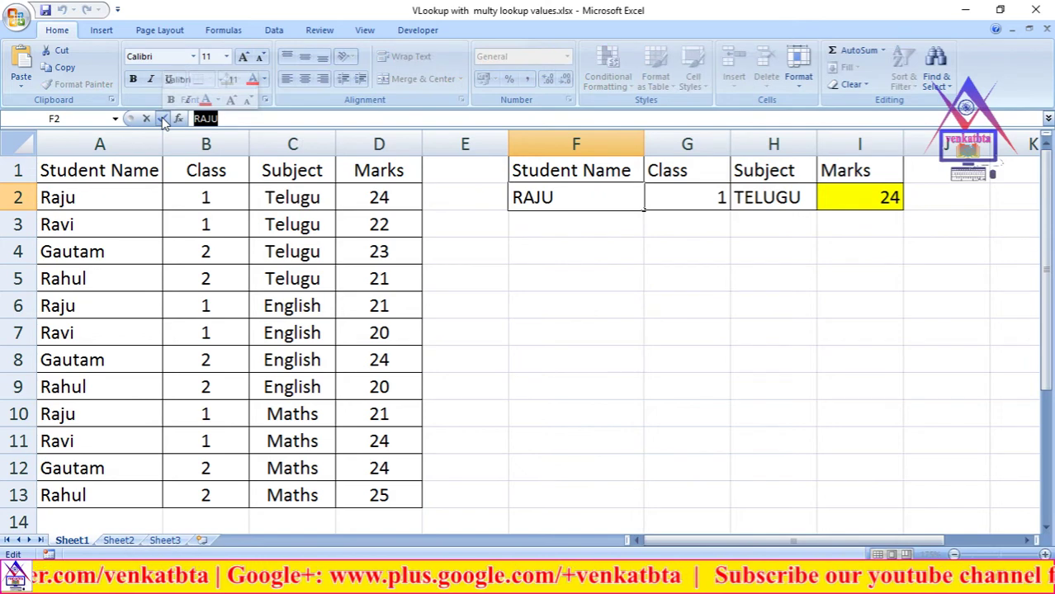
text(RAVI)
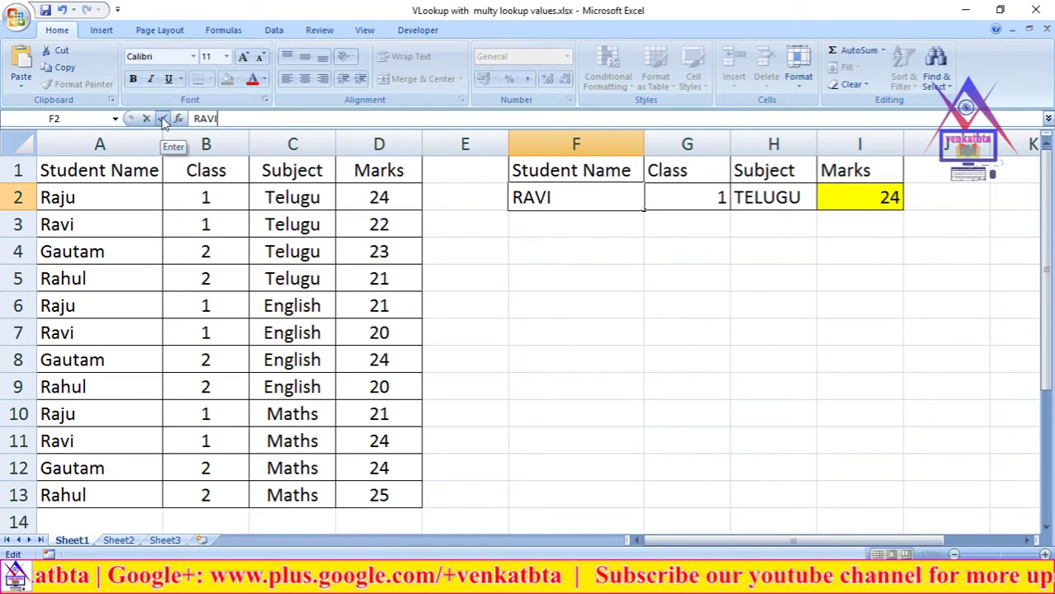
key(Return)
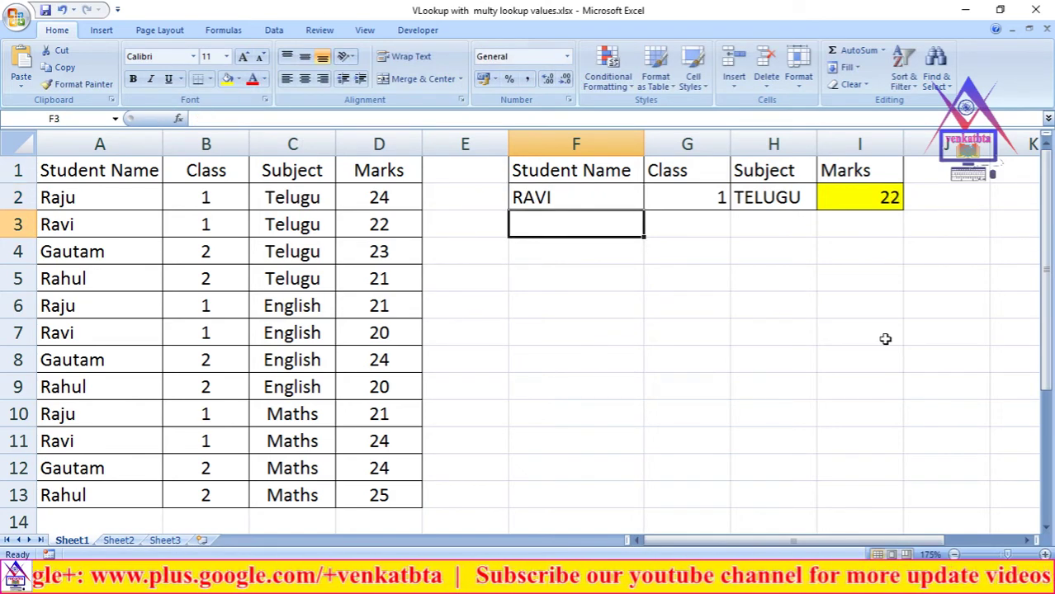
Step: Compare the name, class, subject and marks in row 3 of the source table with the lookup result
click(74, 224)
click(202, 229)
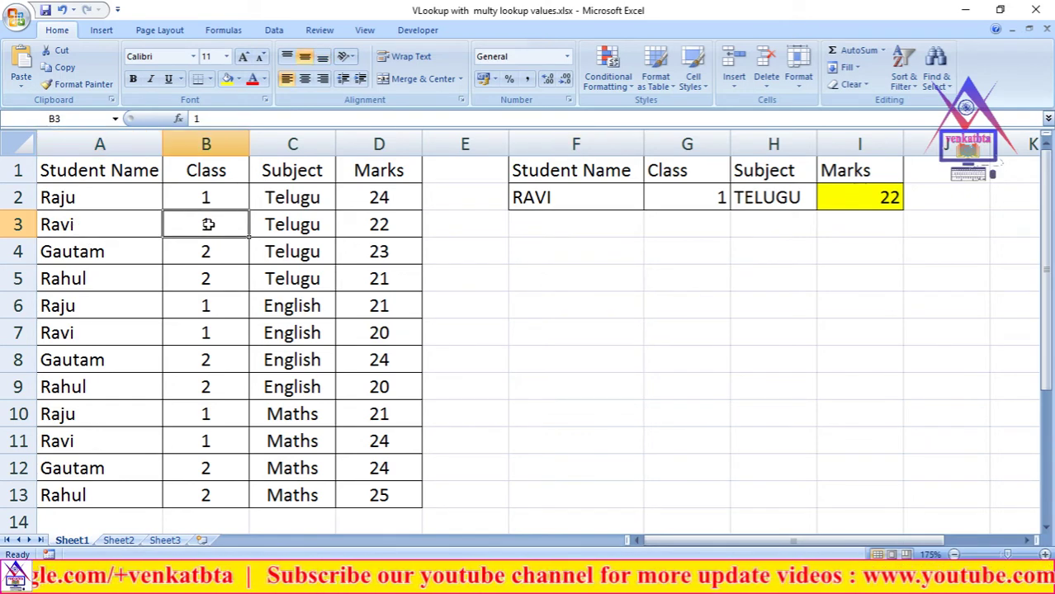
click(297, 228)
click(377, 225)
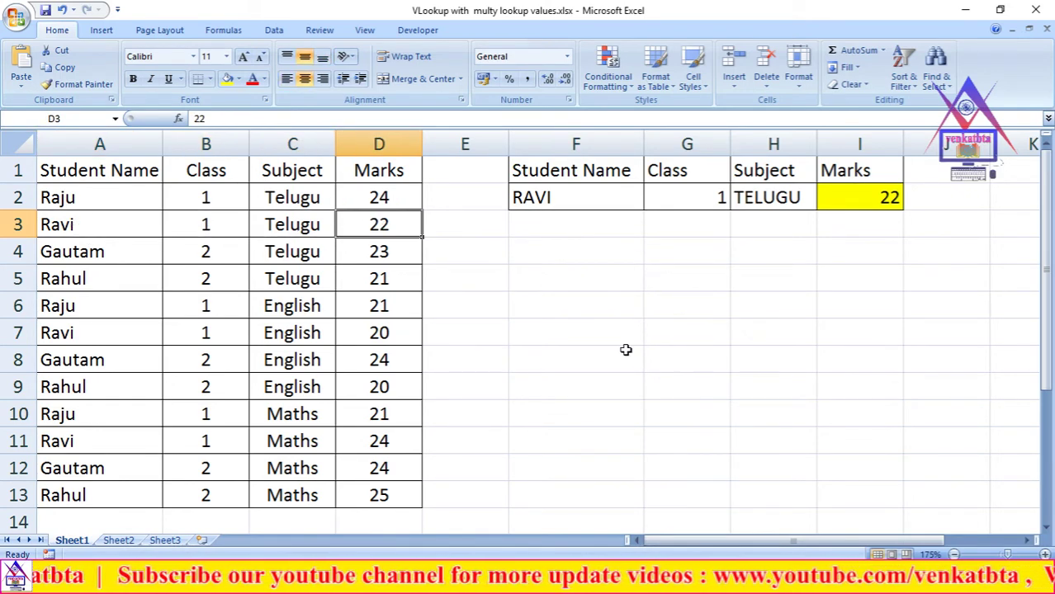
click(627, 351)
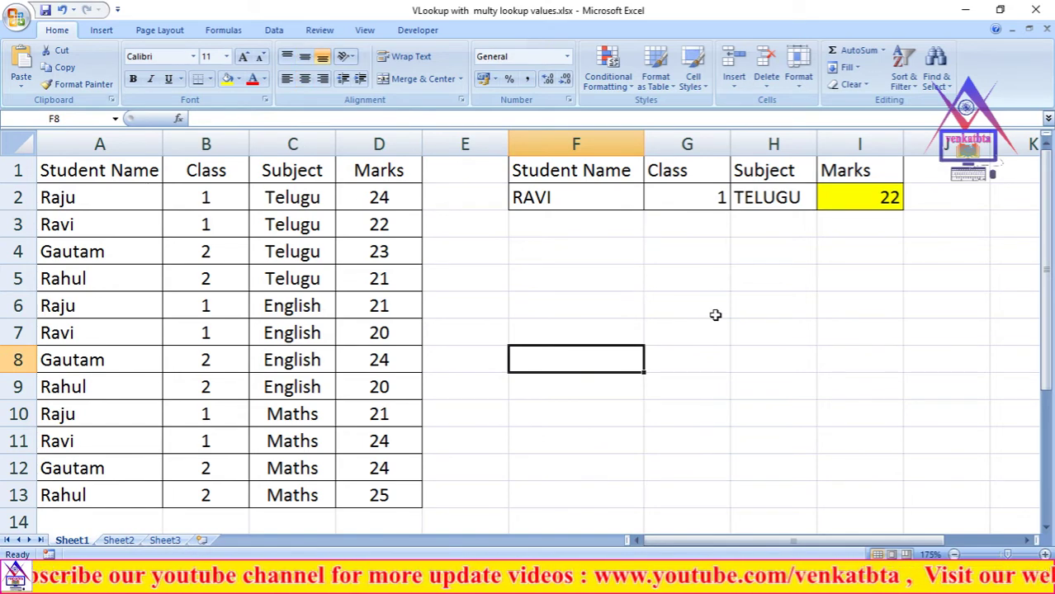
Step: Change the lookup entry to the student's name from A4 in F2 and class 2 in G2
click(565, 202)
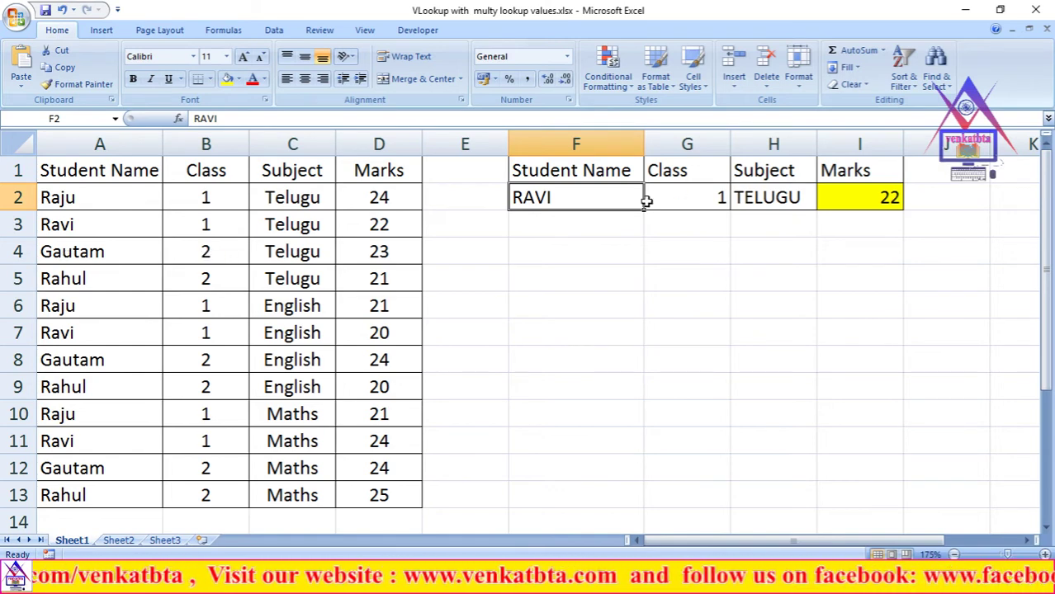
text(GAUTA)
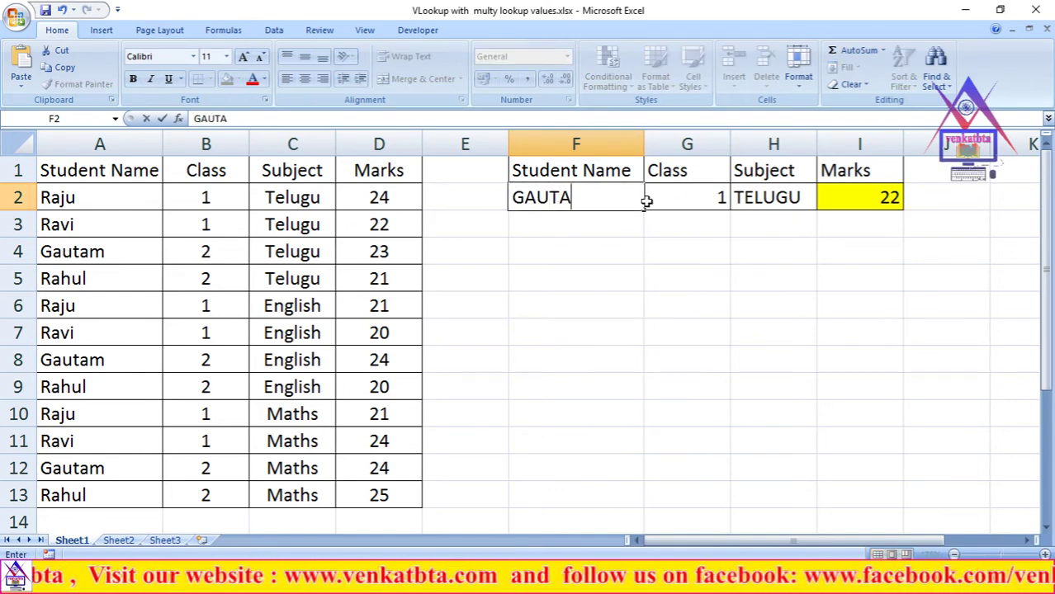
text(M)
click(671, 196)
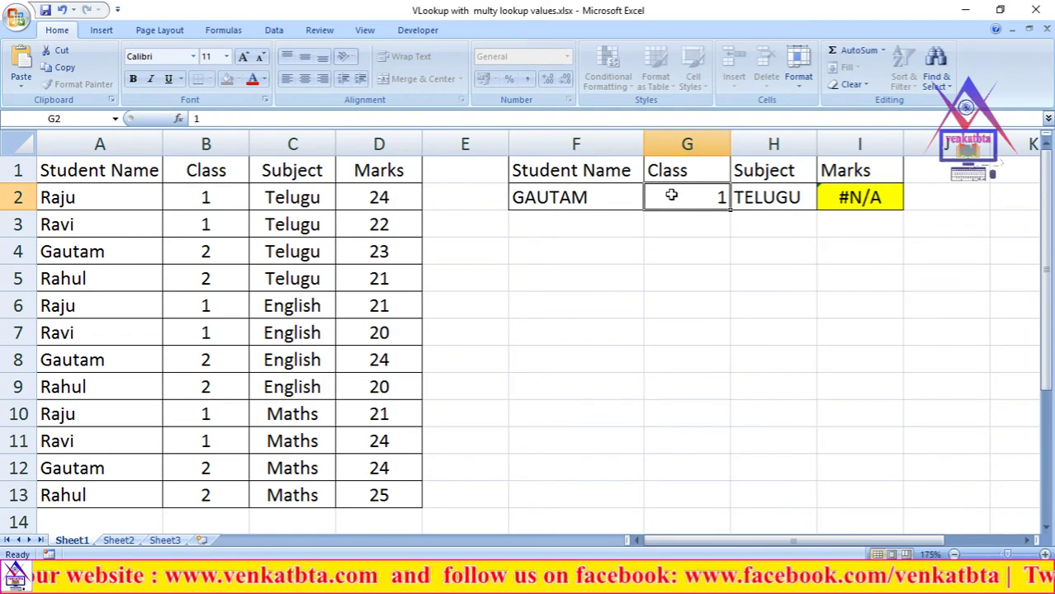
text(2)
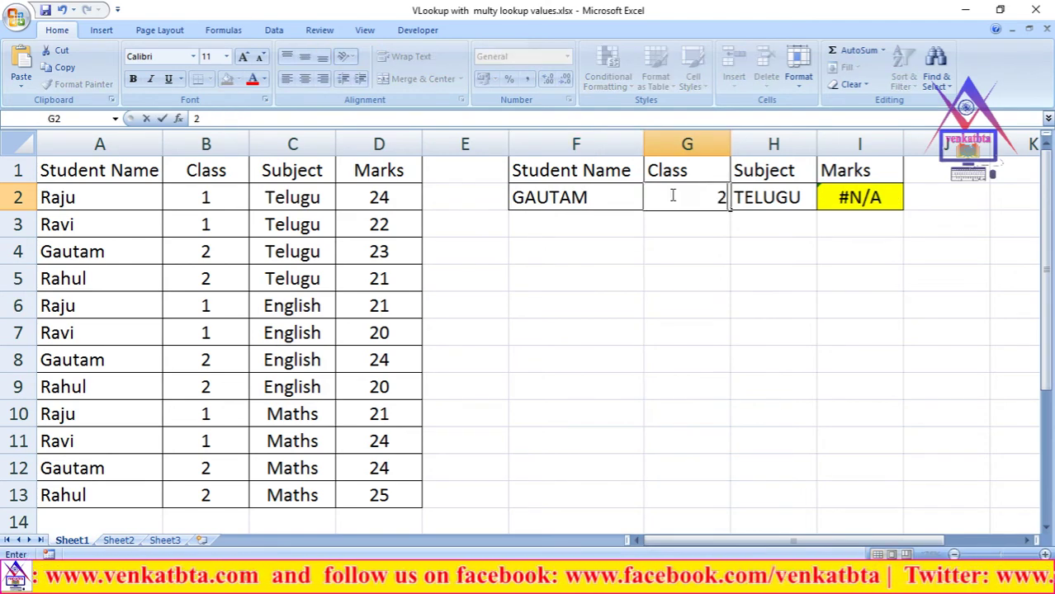
key(Return)
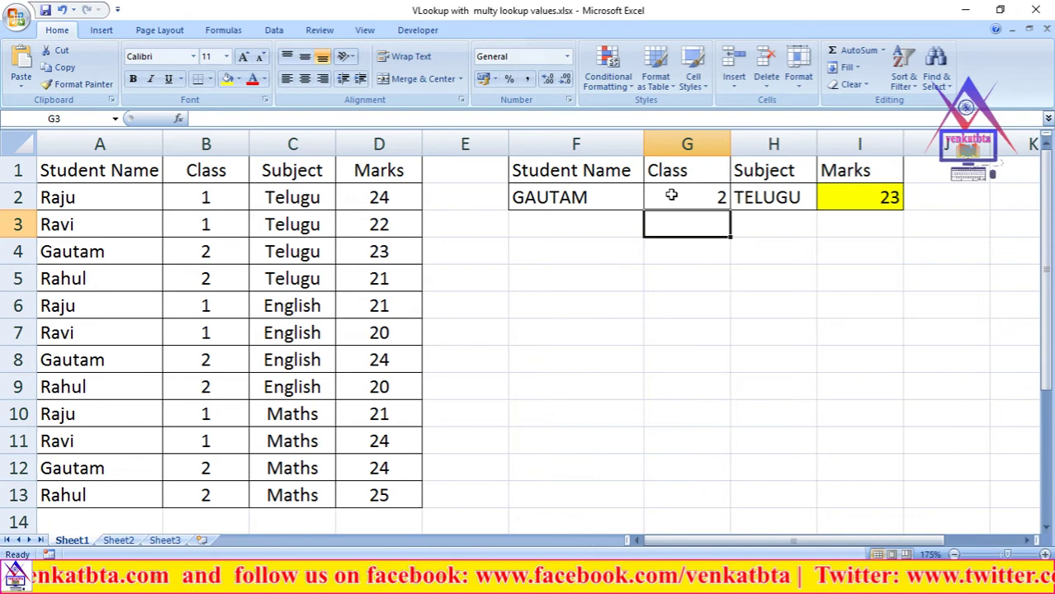
Step: Check the Marks result in I2 against the name, class, subject and marks in row 4 of the source table
click(762, 197)
click(130, 252)
click(205, 251)
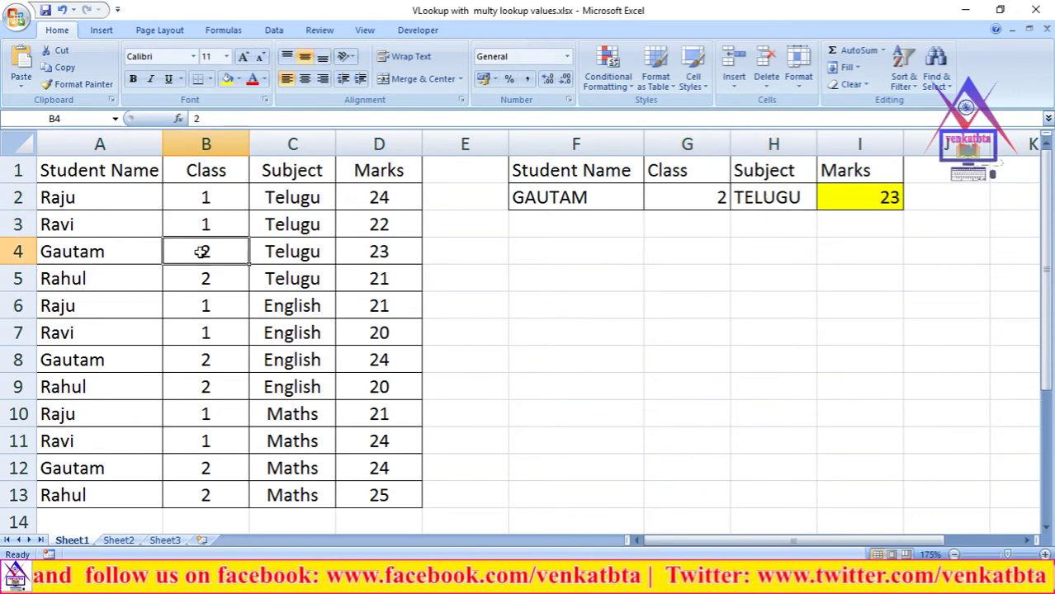
click(299, 252)
click(378, 254)
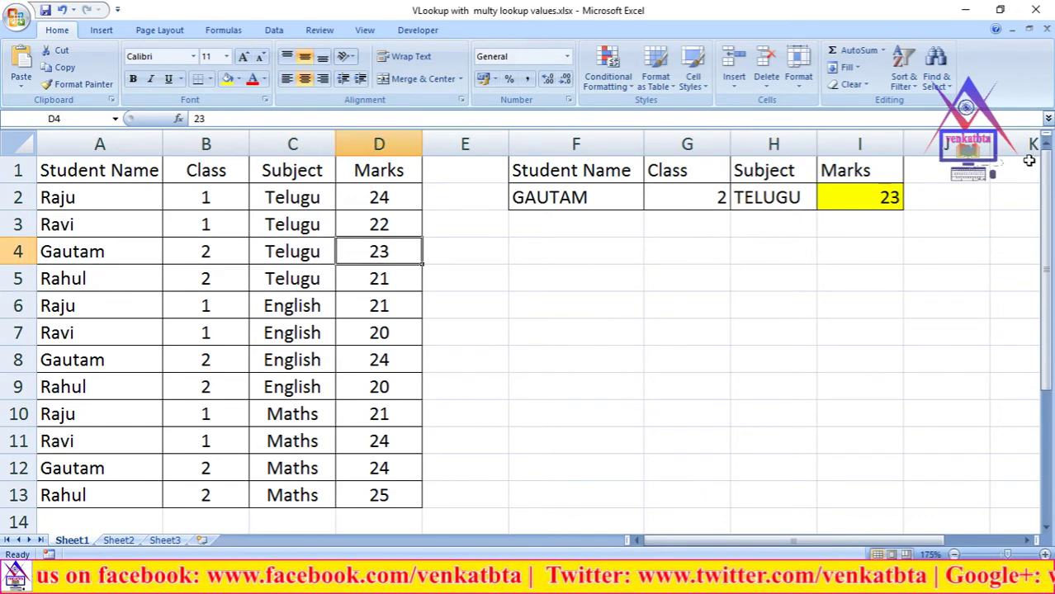
click(885, 196)
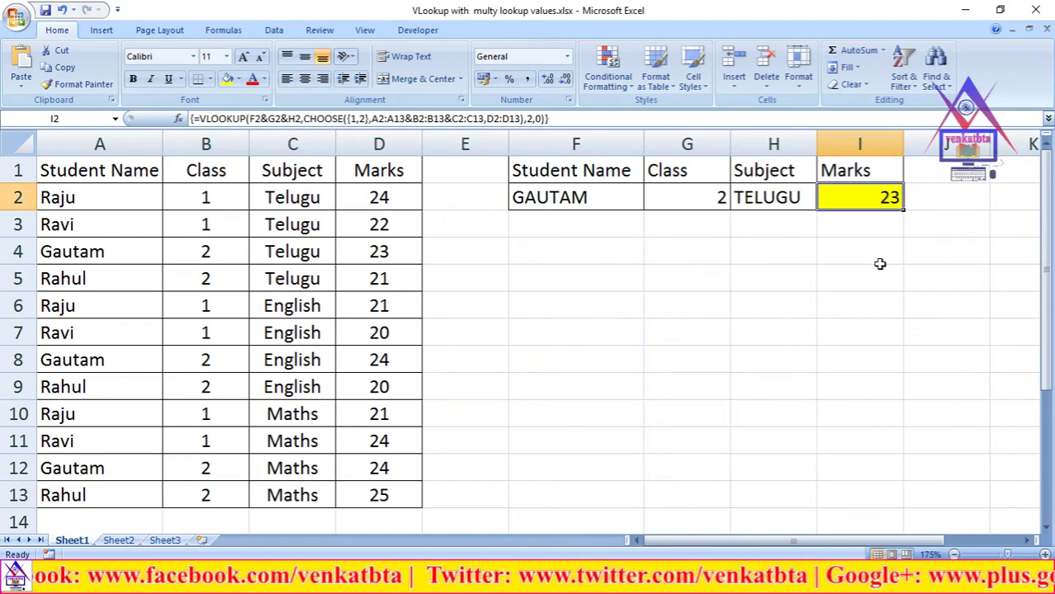
click(699, 327)
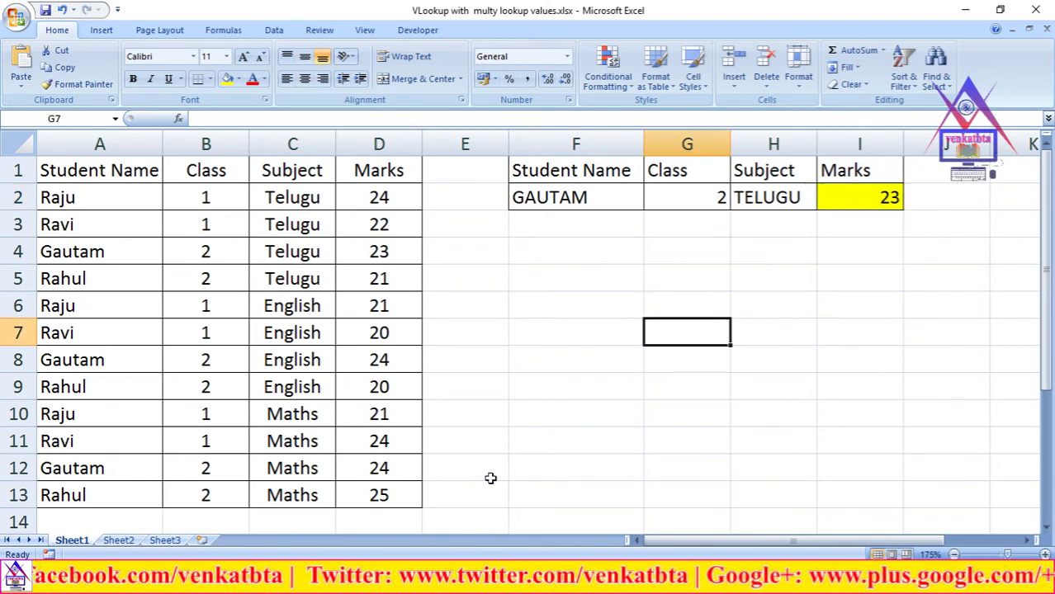
Step: Replace the lookup Student Name in F2 with the student's name from A5, in capitals
click(570, 197)
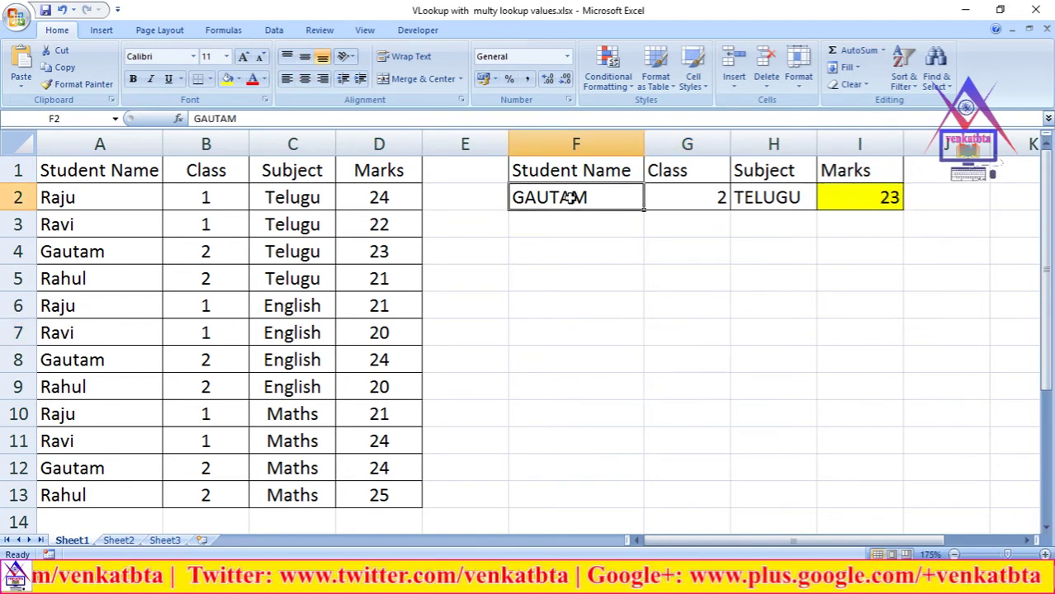
text(RAJU)
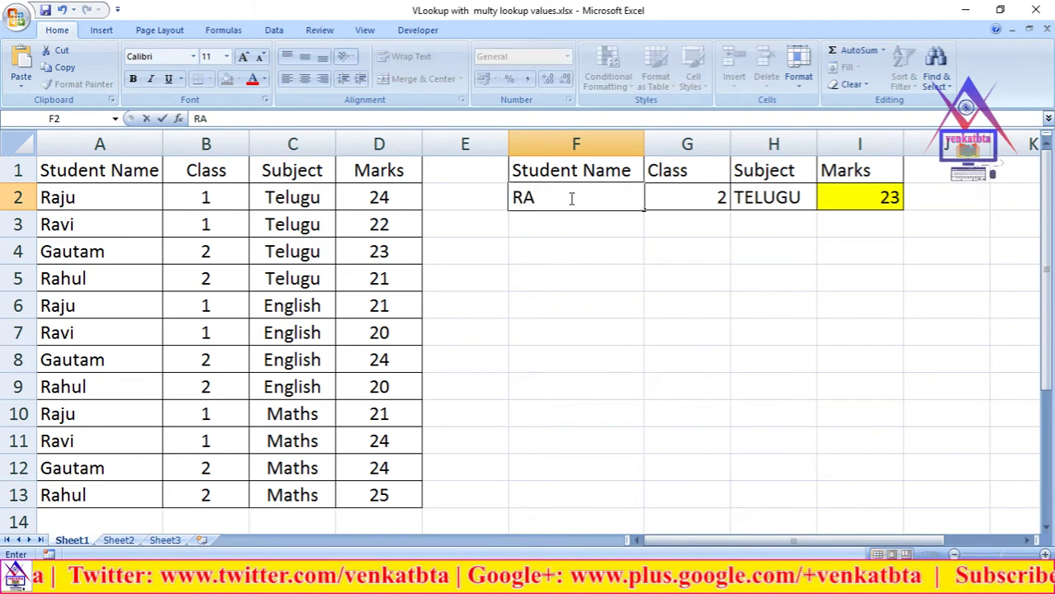
key(BackSpace)
key(BackSpace)
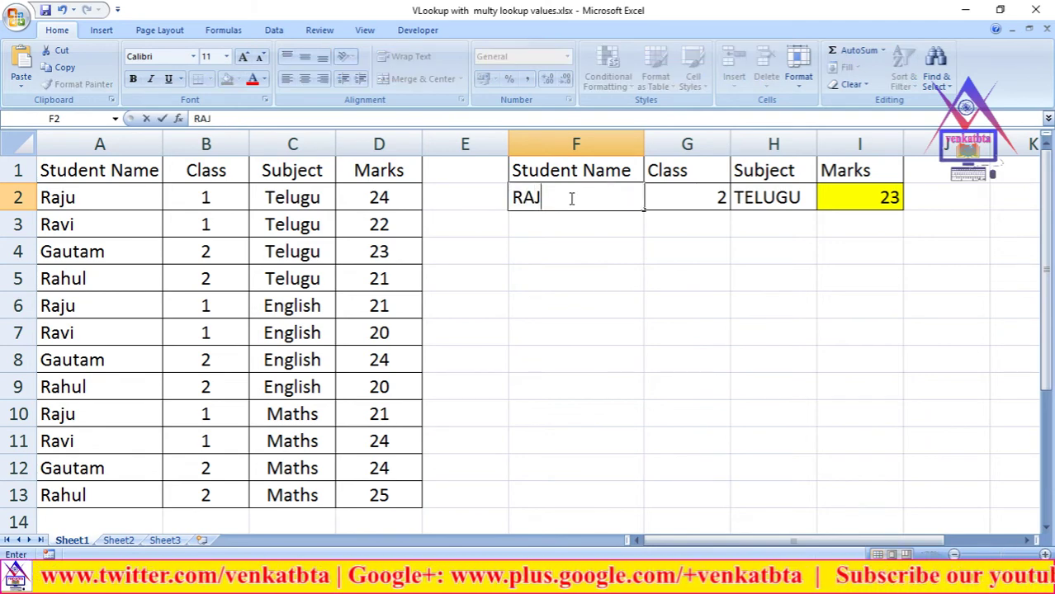
text(HUL)
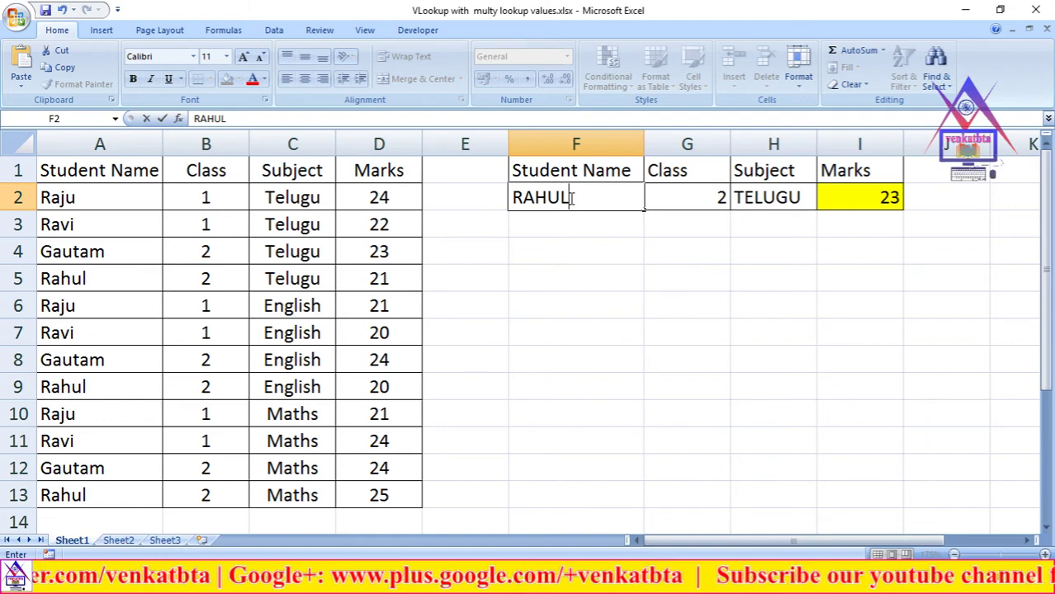
click(686, 191)
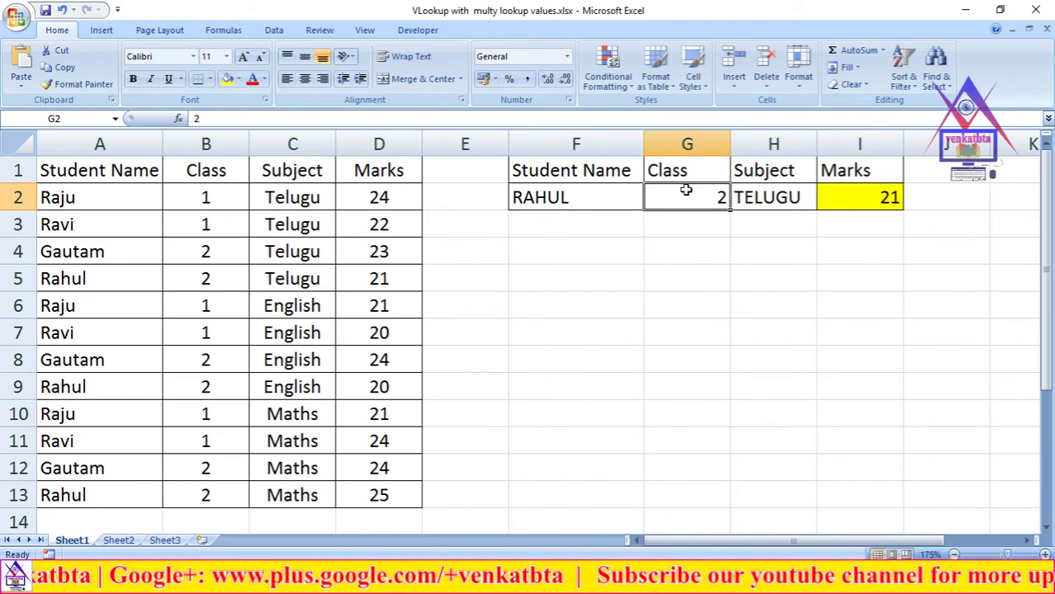
Step: Set the lookup Subject in H2 to MATHS
click(798, 199)
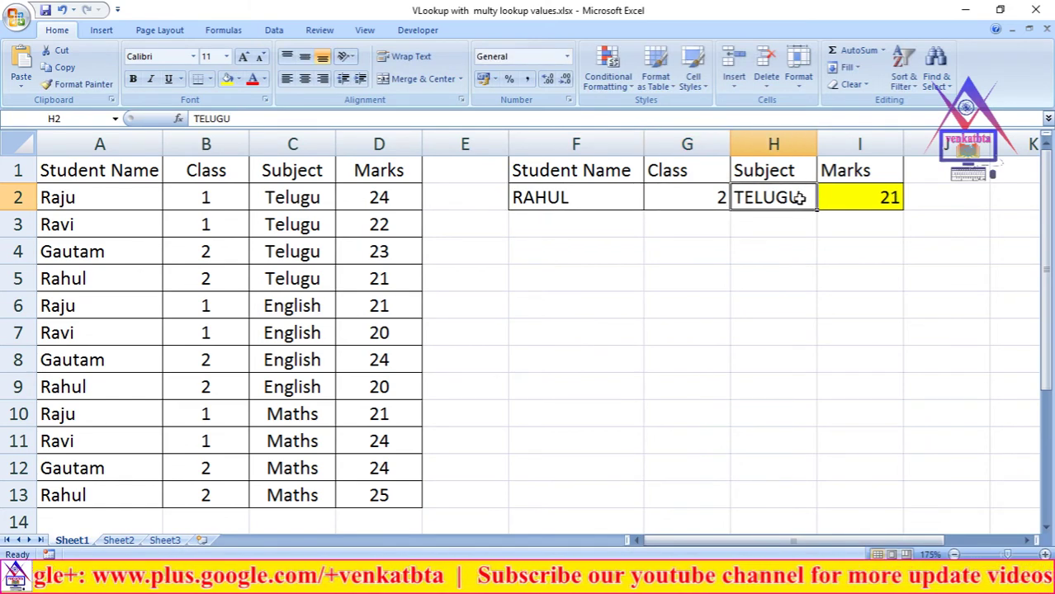
text(MATH)
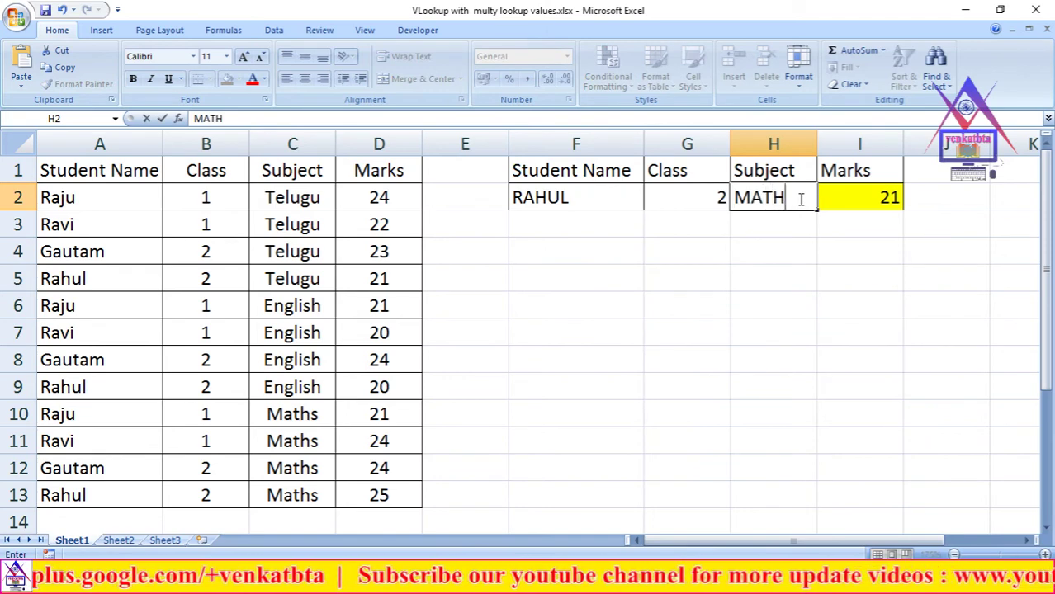
text(S)
key(Return)
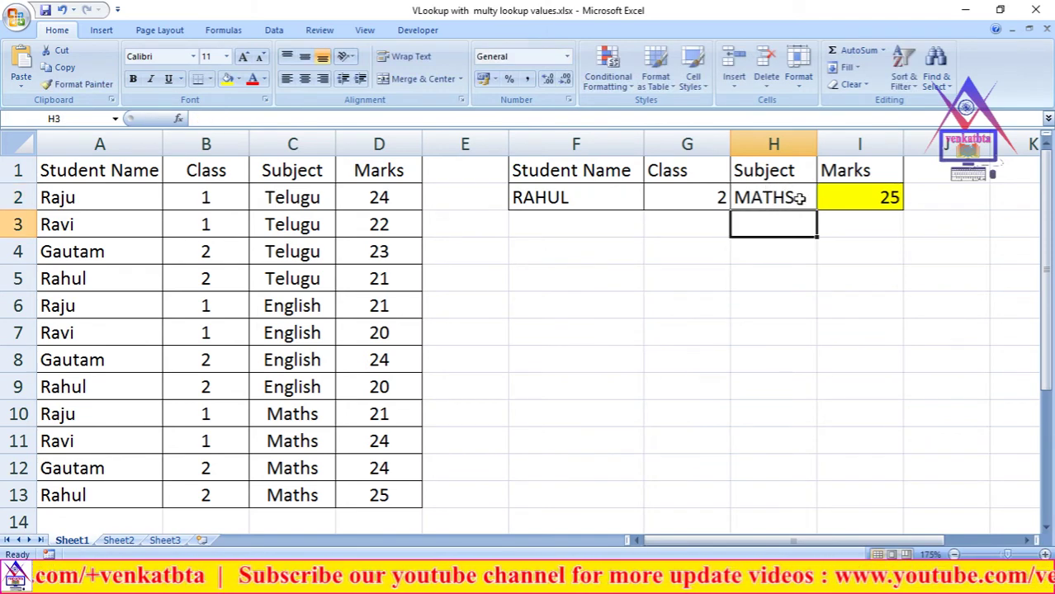
Step: Check the Marks result in I2 against the name, class, subject and marks in row 13 of the source table
click(862, 199)
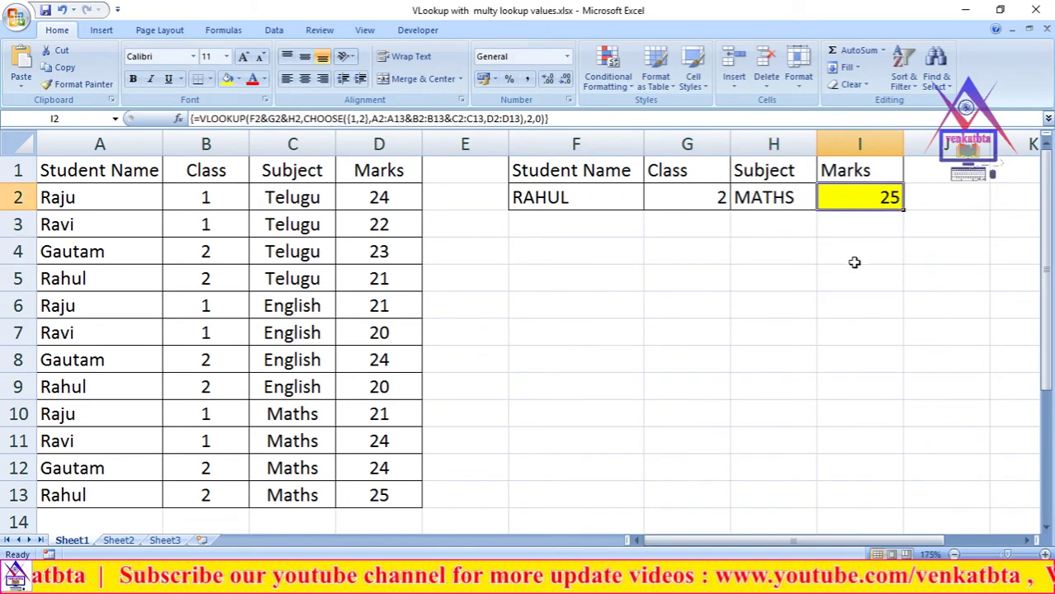
click(760, 302)
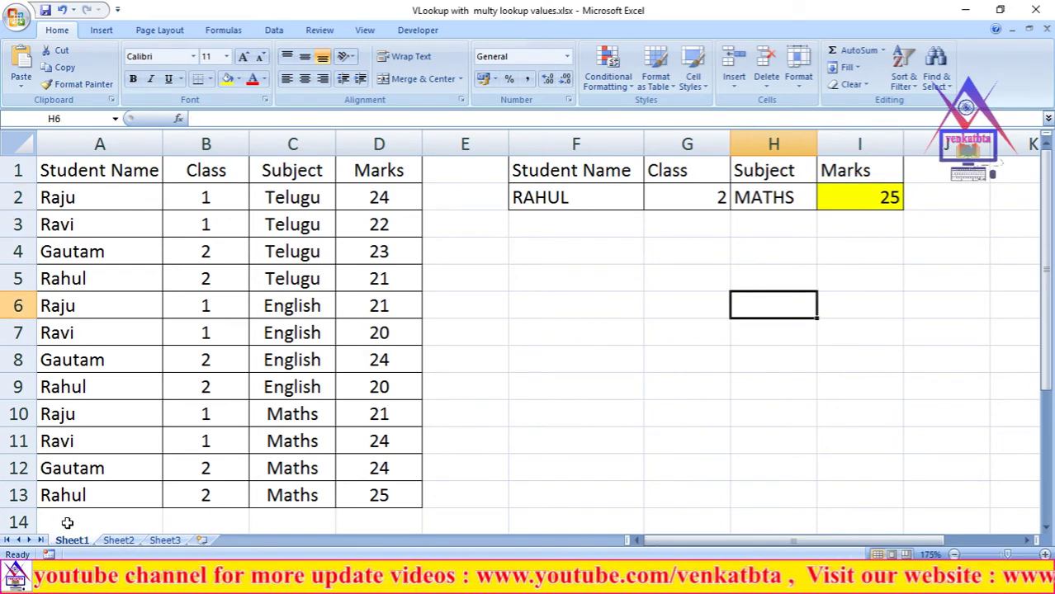
click(81, 493)
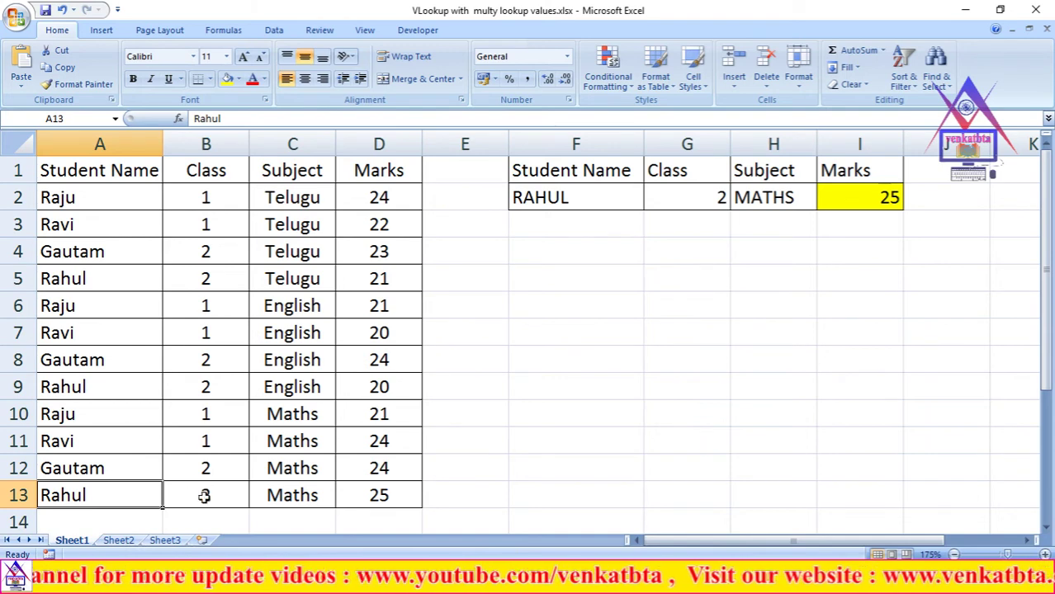
click(193, 497)
click(285, 495)
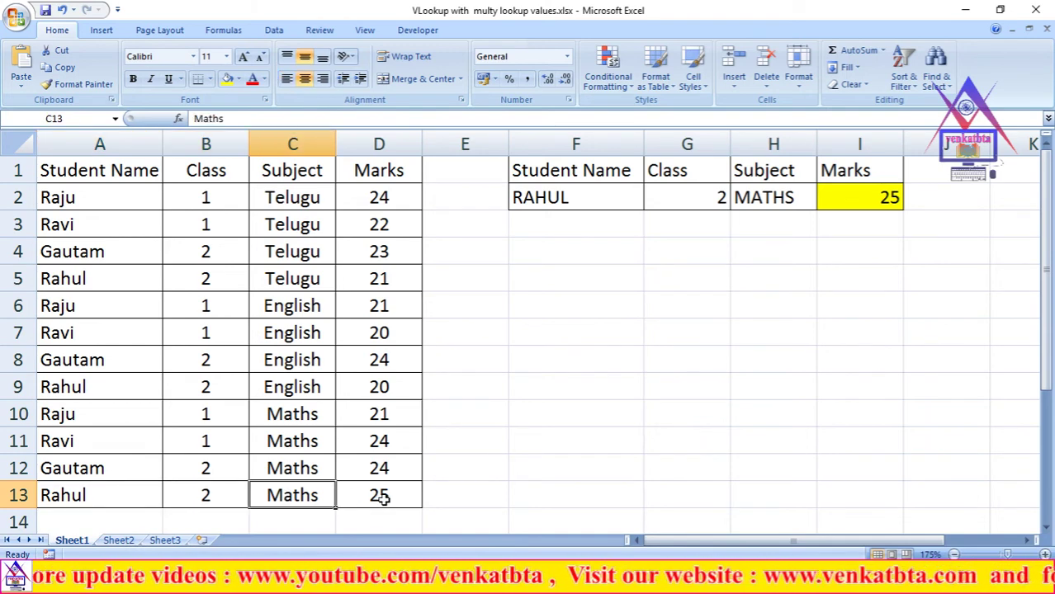
click(384, 494)
click(792, 277)
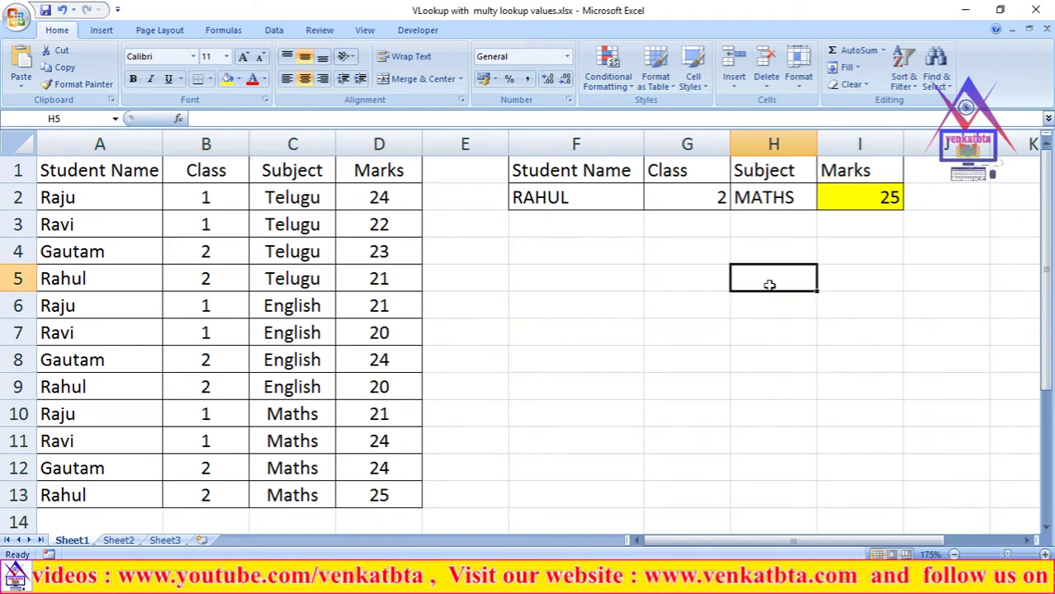